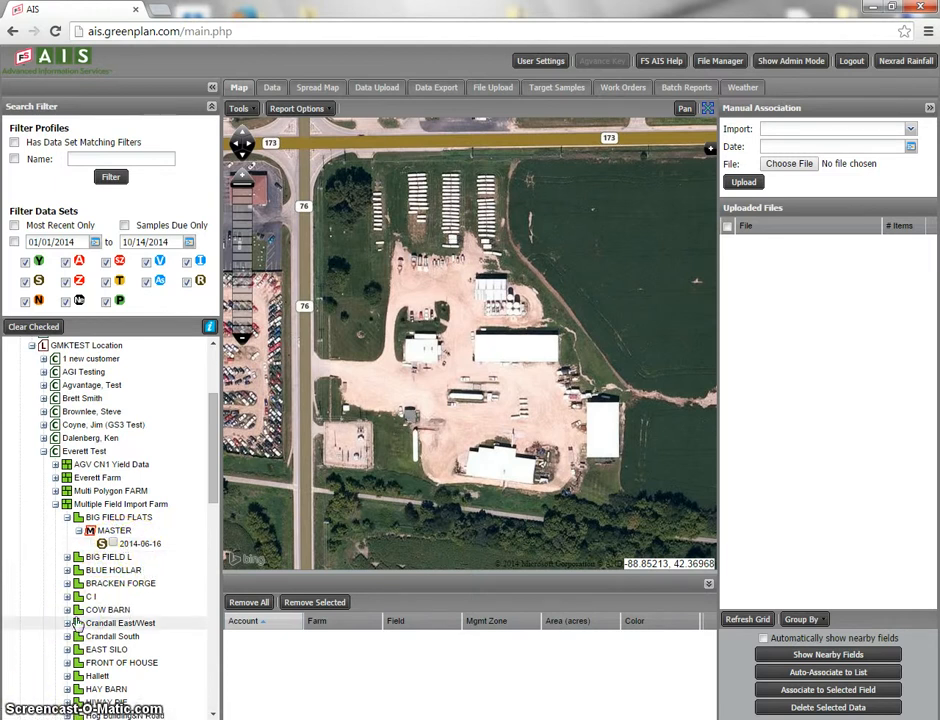
Add the 2014-06-16 soil sample set of the BIG FIELD FLATS field to the spread map recommendation's sample grid.
{"action": "left_click", "coordinate": [314, 88]}
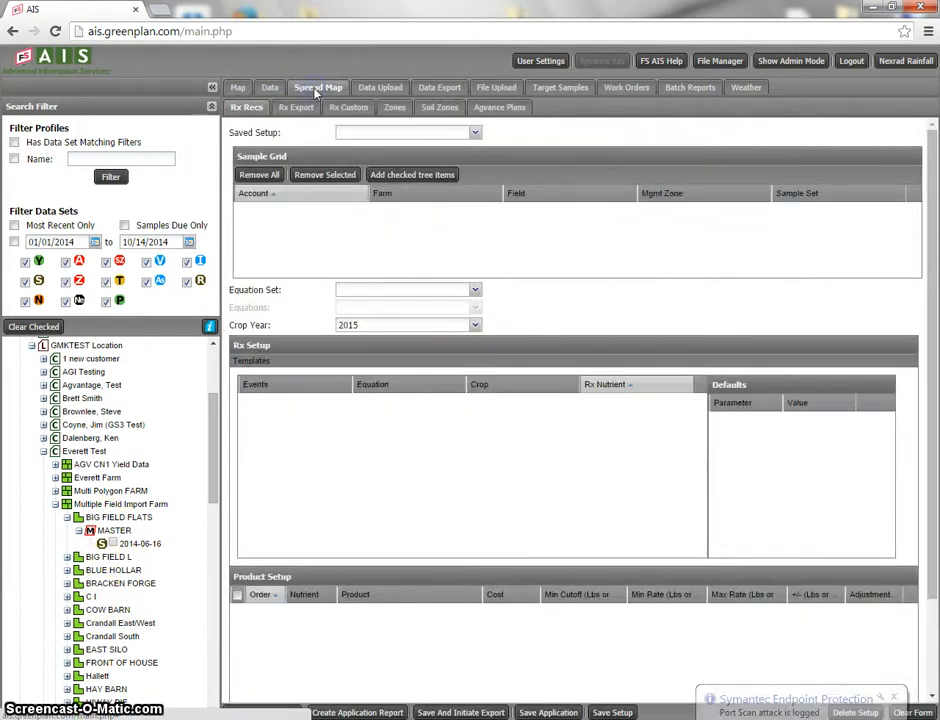
{"action": "left_click", "coordinate": [247, 108]}
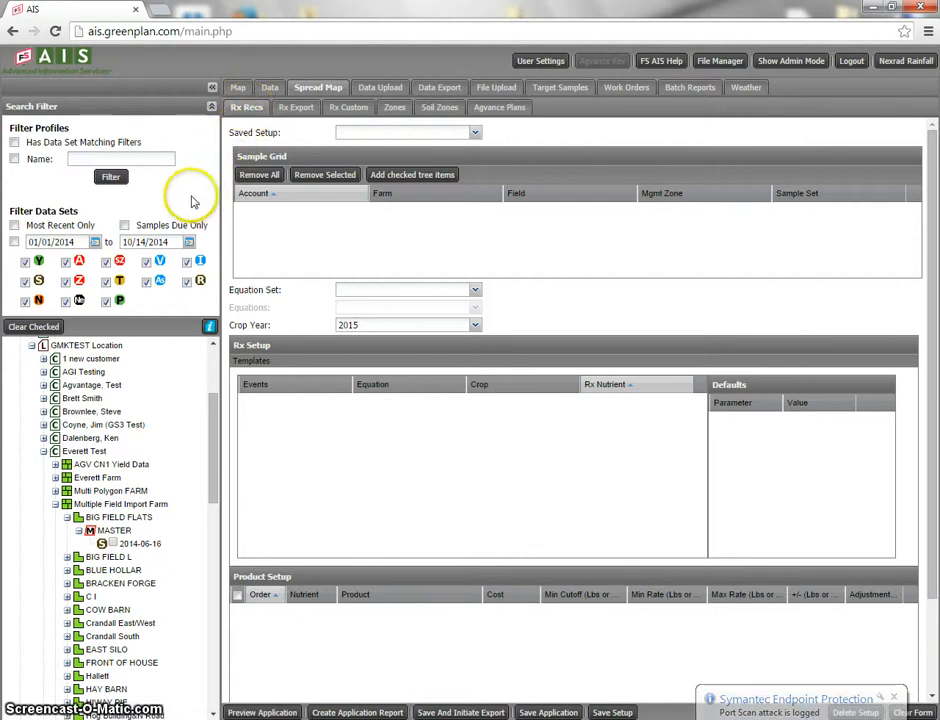
{"action": "left_click_drag", "start_coordinate": [113, 545], "coordinate": [357, 243]}
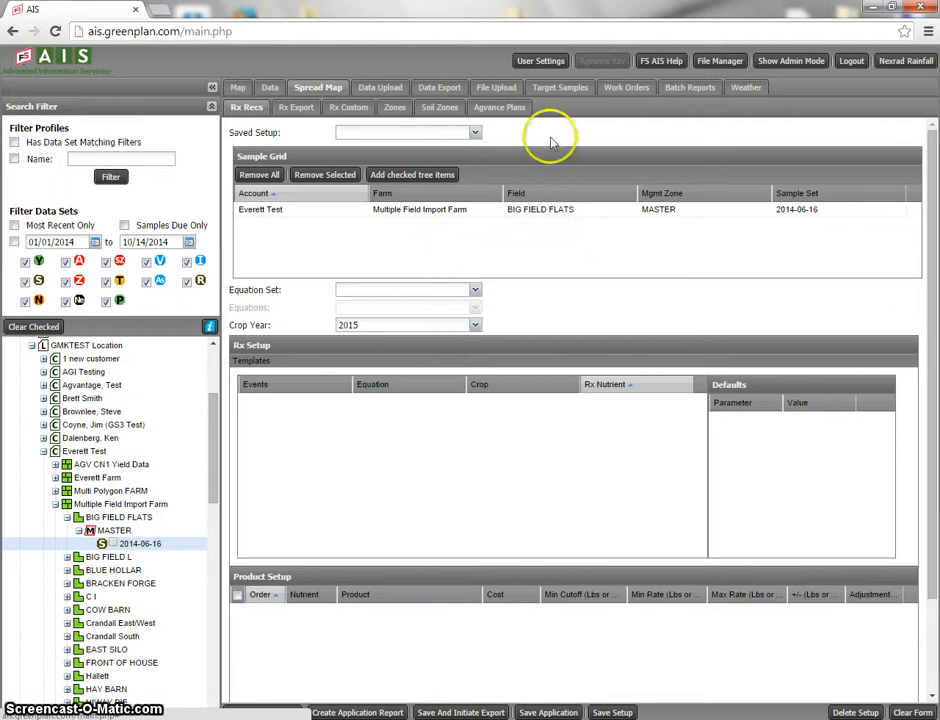
Set the equation set to FS Green Plan and the equations to Green Plan Recs - IL.
{"action": "left_click", "coordinate": [474, 133]}
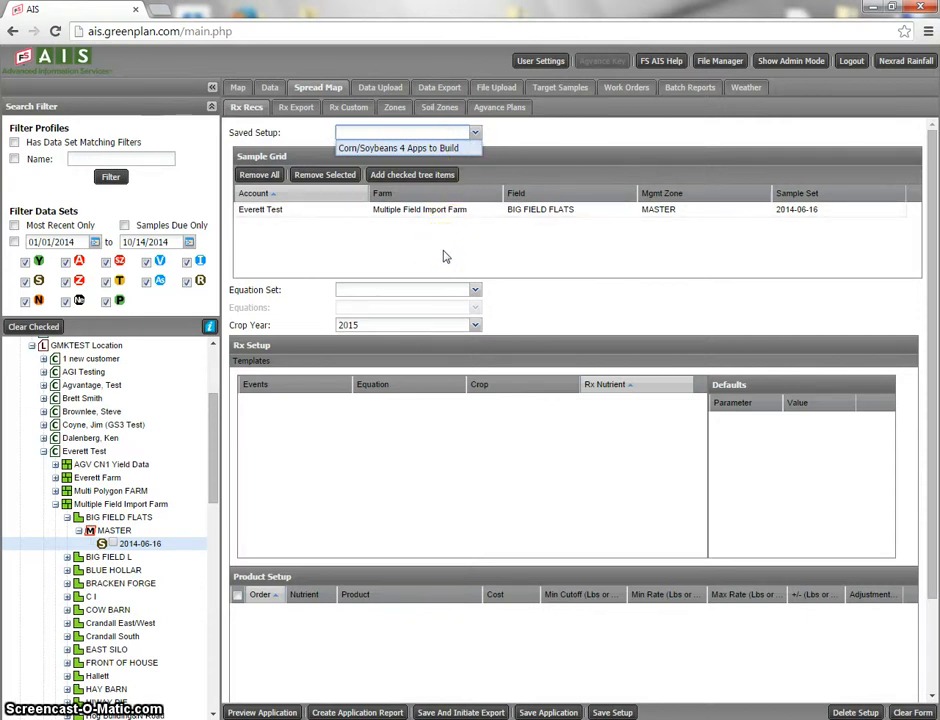
{"action": "left_click", "coordinate": [500, 290]}
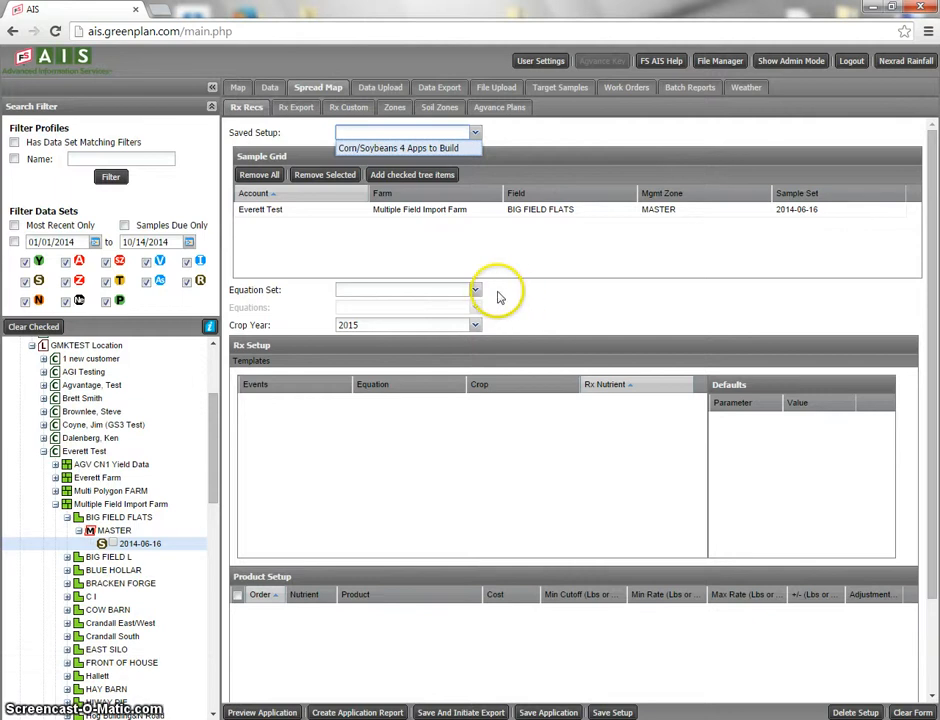
{"action": "left_click", "coordinate": [477, 291]}
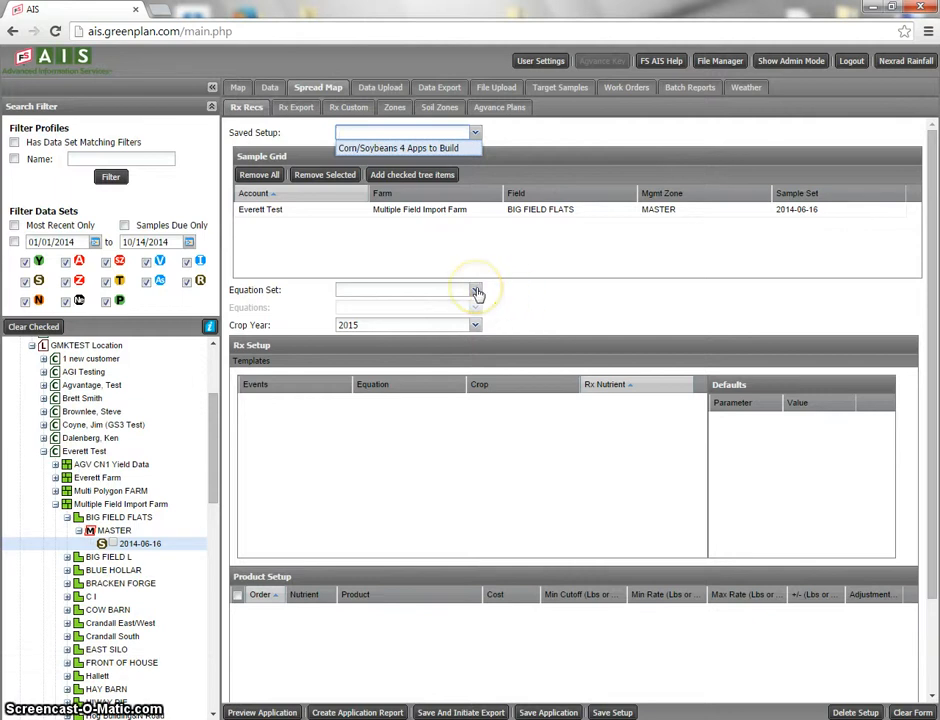
{"action": "left_click", "coordinate": [477, 291]}
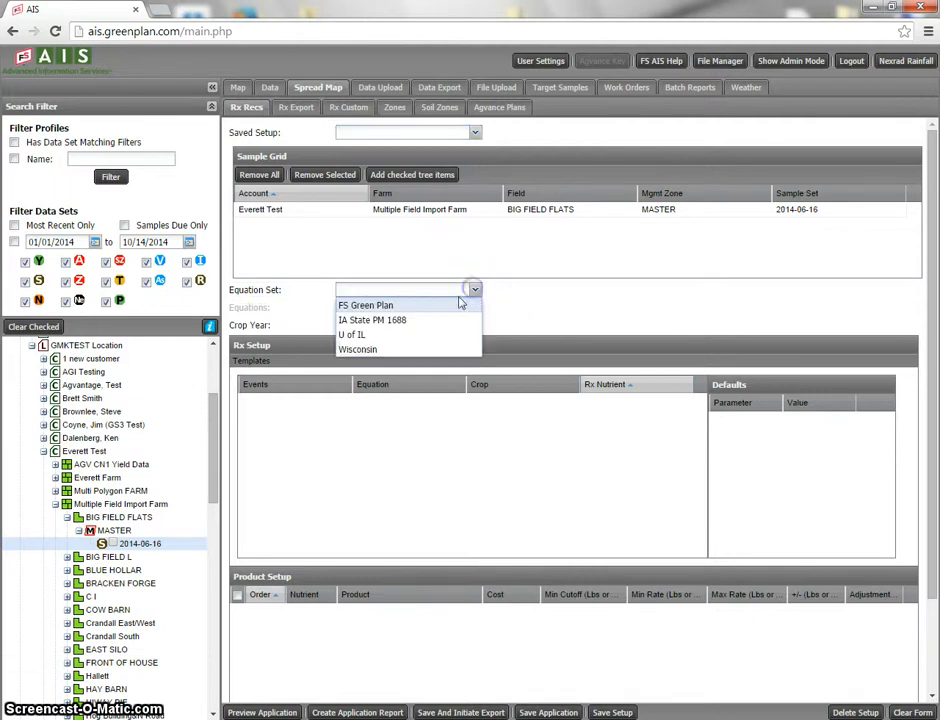
{"action": "left_click", "coordinate": [455, 306]}
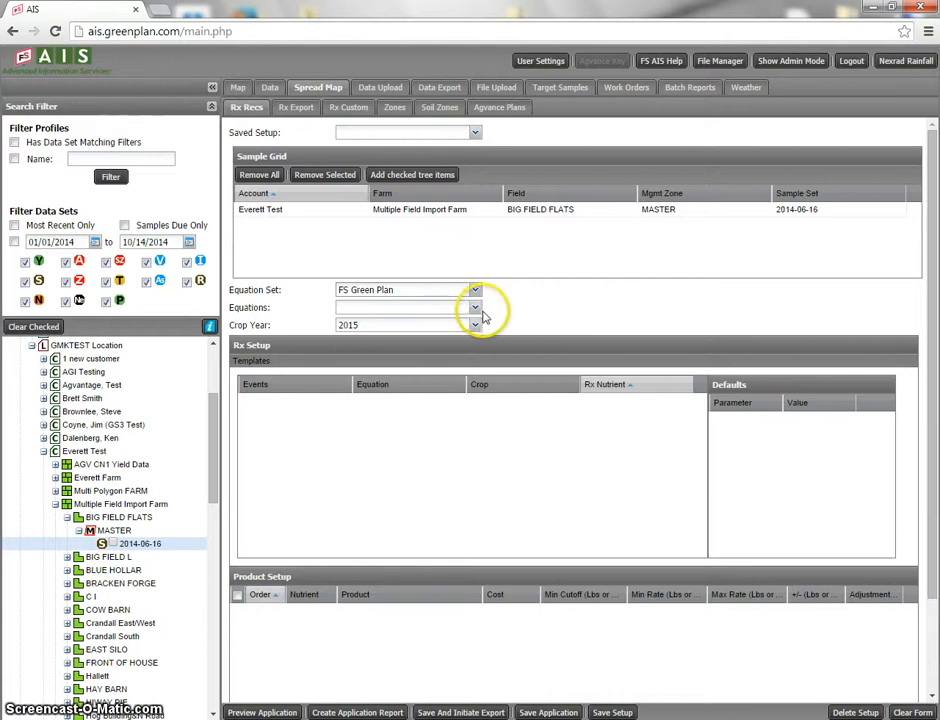
{"action": "left_click", "coordinate": [477, 311]}
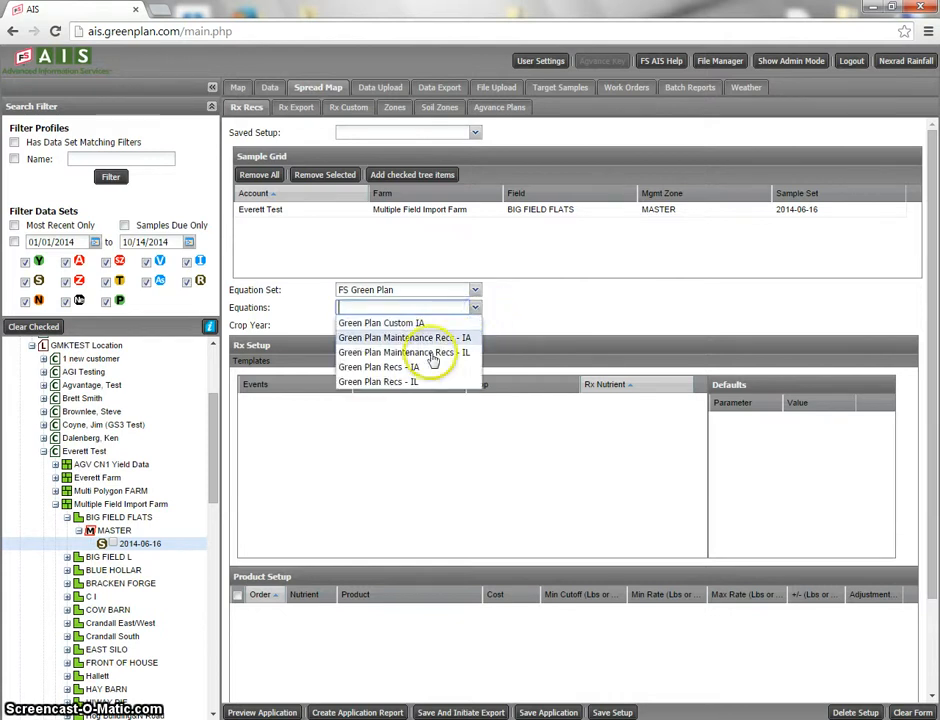
{"action": "left_click", "coordinate": [410, 382]}
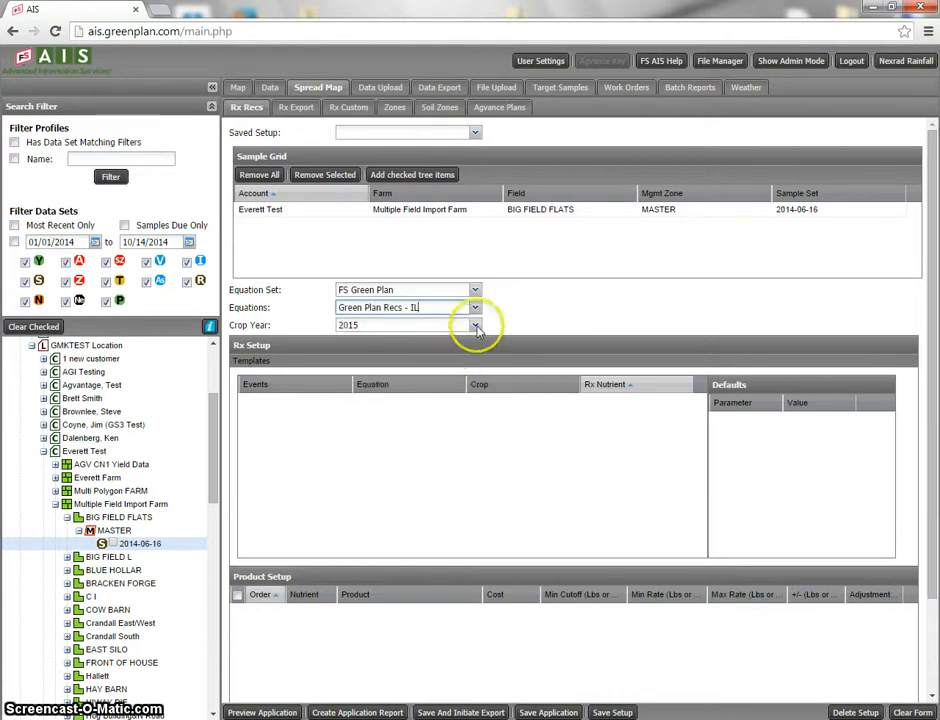
Review the crop year, K custom build level and custom pH build level options of the recommendation.
{"action": "left_click", "coordinate": [478, 327]}
{"action": "left_click", "coordinate": [504, 208]}
{"action": "scroll", "coordinate": [504, 208], "scroll_direction": "up", "scroll_amount": 4}
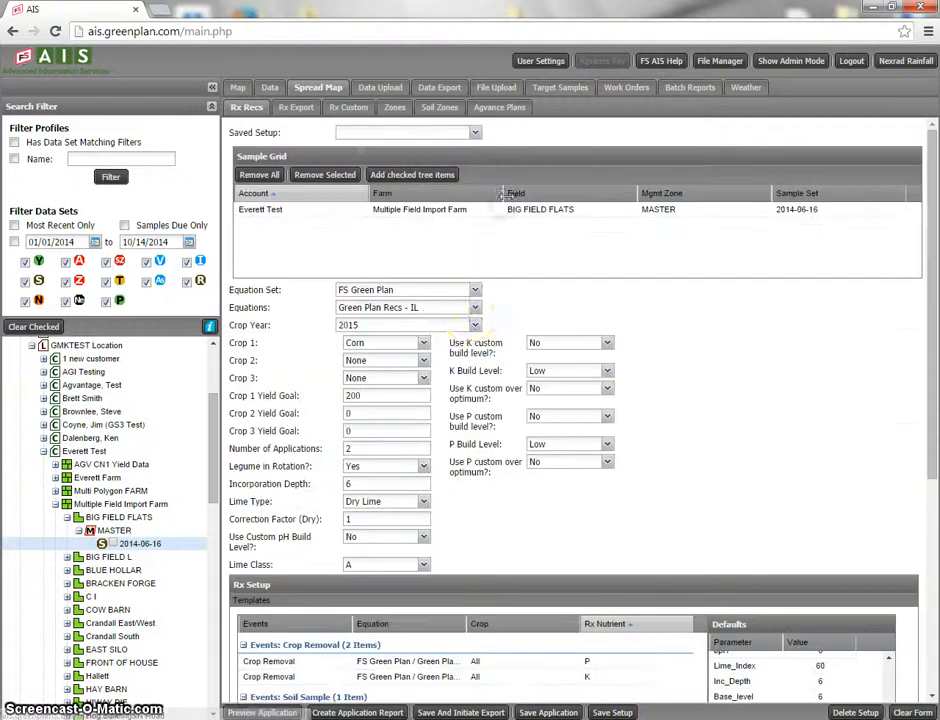
{"action": "left_click", "coordinate": [475, 327]}
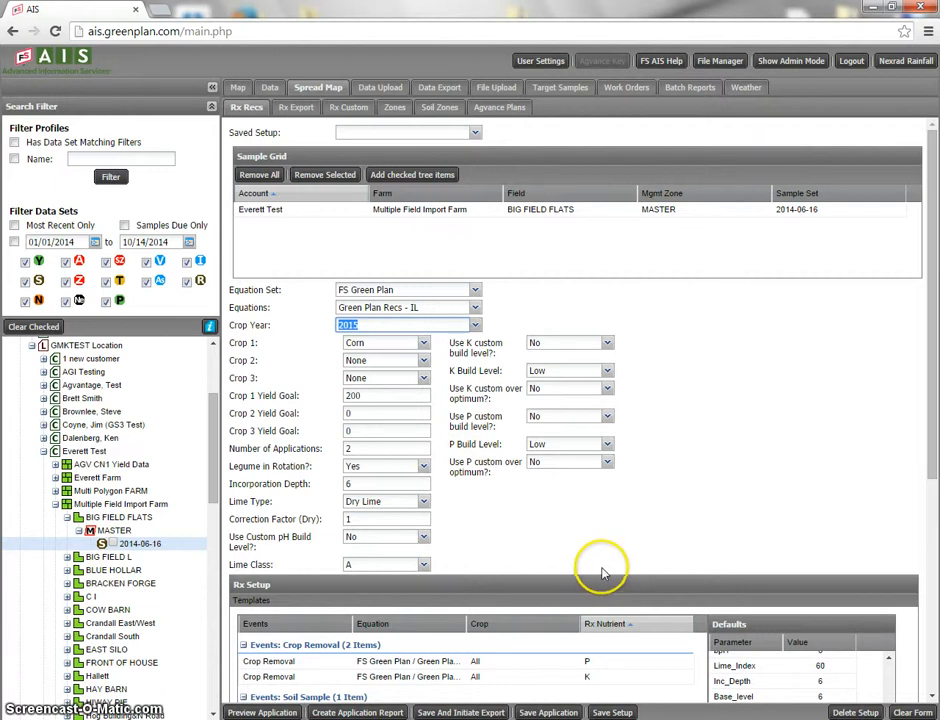
{"action": "left_click", "coordinate": [602, 351]}
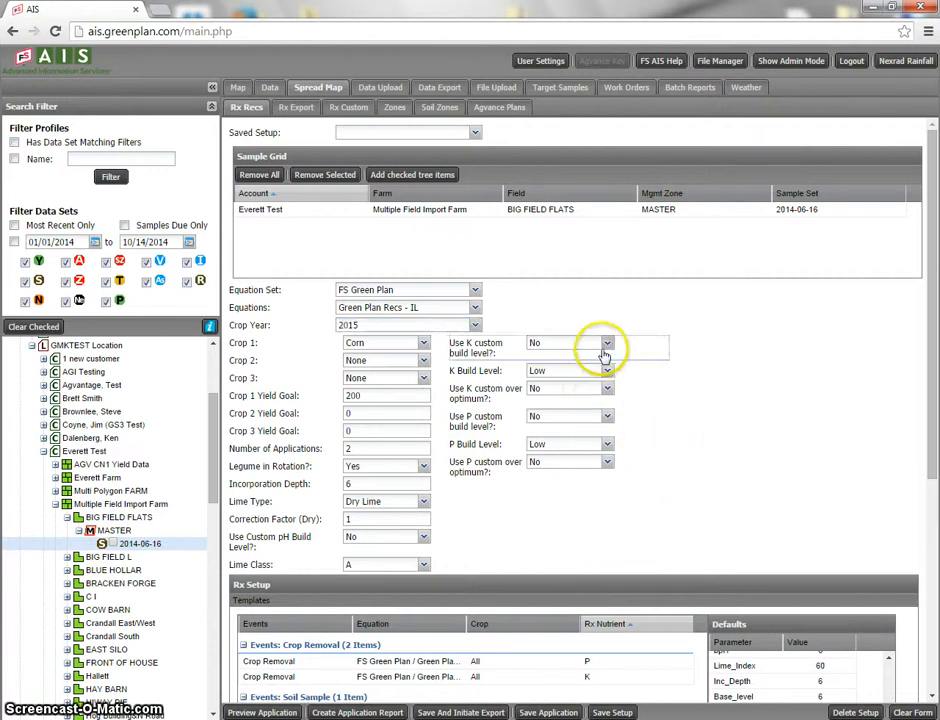
{"action": "left_click", "coordinate": [606, 345]}
{"action": "left_click", "coordinate": [607, 343]}
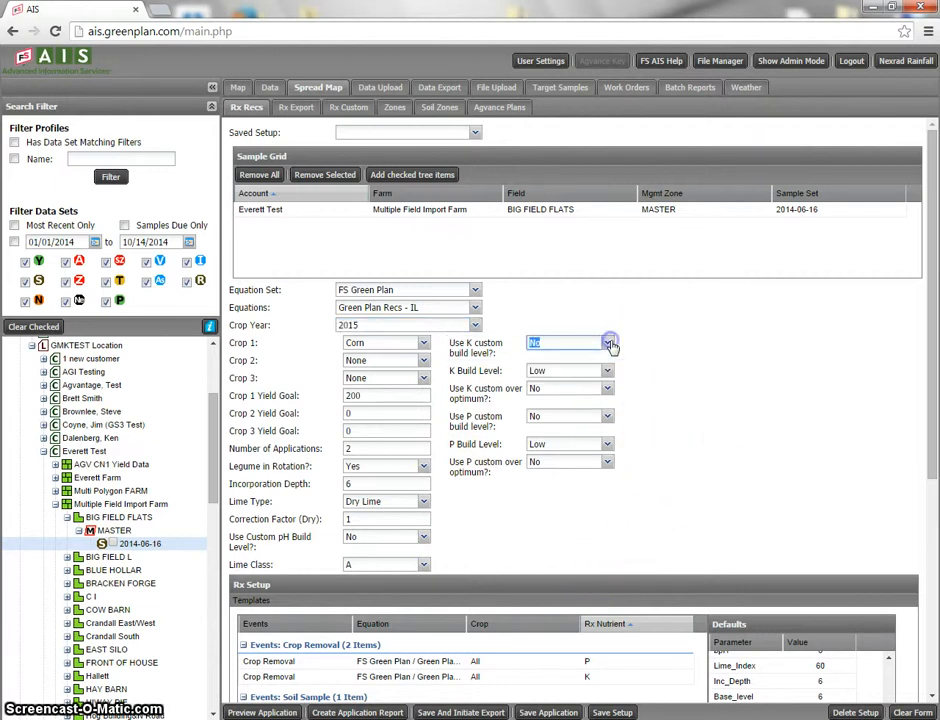
{"action": "left_click", "coordinate": [422, 540]}
{"action": "left_click", "coordinate": [422, 540]}
Set the number of applications to 4 and the Crop 1 yield goal to 180.
{"action": "left_click", "coordinate": [313, 449]}
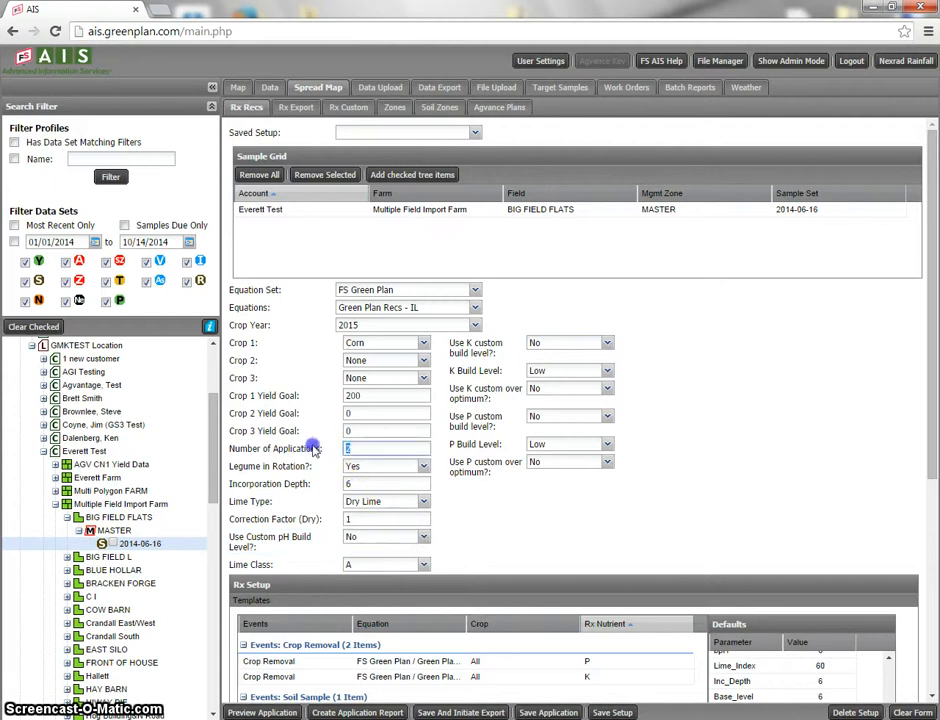
{"action": "double_click", "coordinate": [358, 396]}
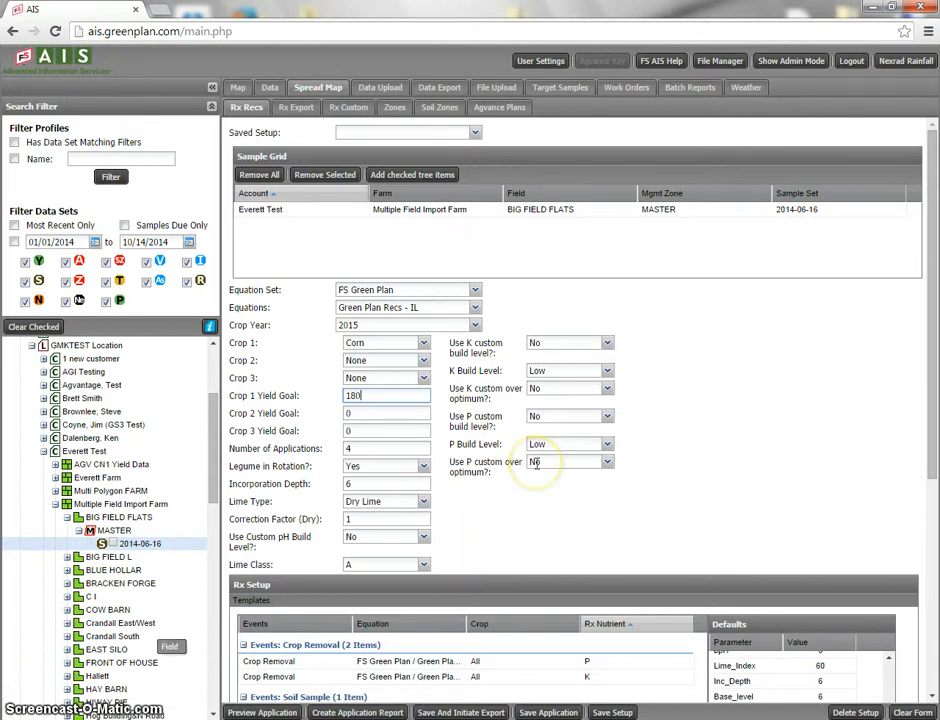
Assign the products DAP to the P nutrient, Potash to K and Limestone to lime in the product setup.
{"action": "scroll", "coordinate": [537, 462], "scroll_direction": "down", "scroll_amount": 3}
{"action": "scroll", "coordinate": [537, 468], "scroll_direction": "down", "scroll_amount": 1}
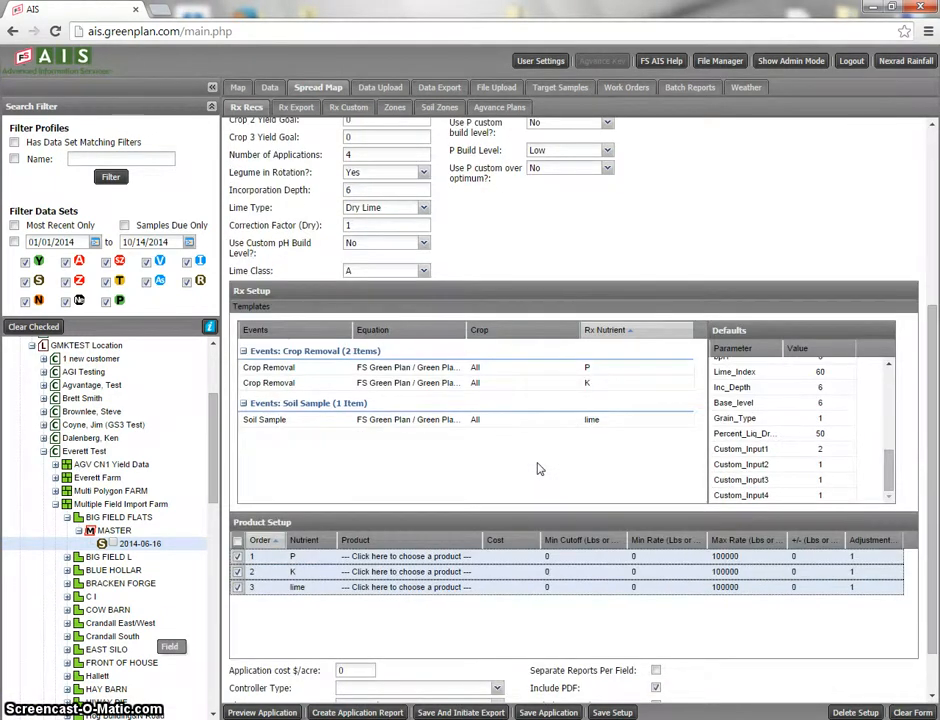
{"action": "scroll", "coordinate": [537, 469], "scroll_direction": "down", "scroll_amount": 1}
{"action": "left_click", "coordinate": [402, 498]}
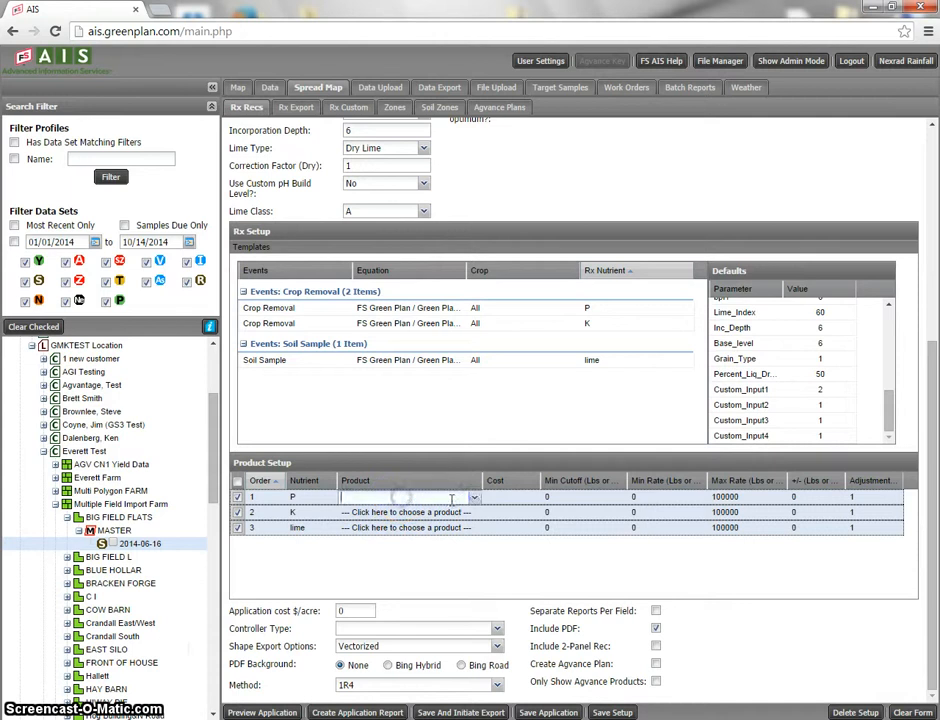
{"action": "left_click", "coordinate": [476, 497]}
{"action": "left_click", "coordinate": [460, 511]}
{"action": "left_click", "coordinate": [476, 513]}
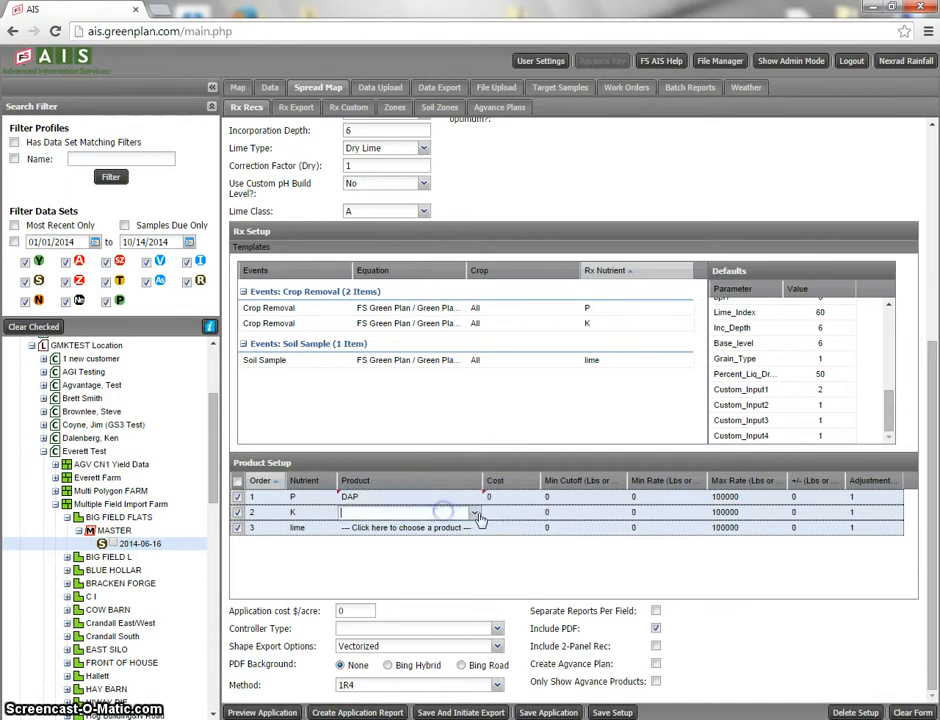
{"action": "left_click", "coordinate": [433, 528]}
{"action": "left_click", "coordinate": [455, 529]}
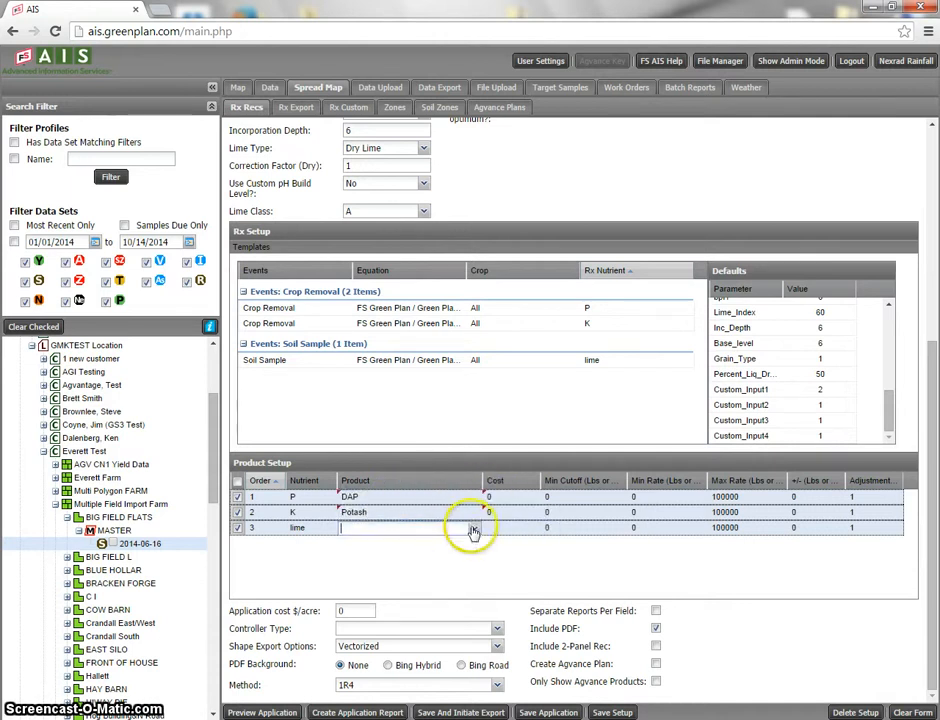
{"action": "left_click", "coordinate": [457, 548]}
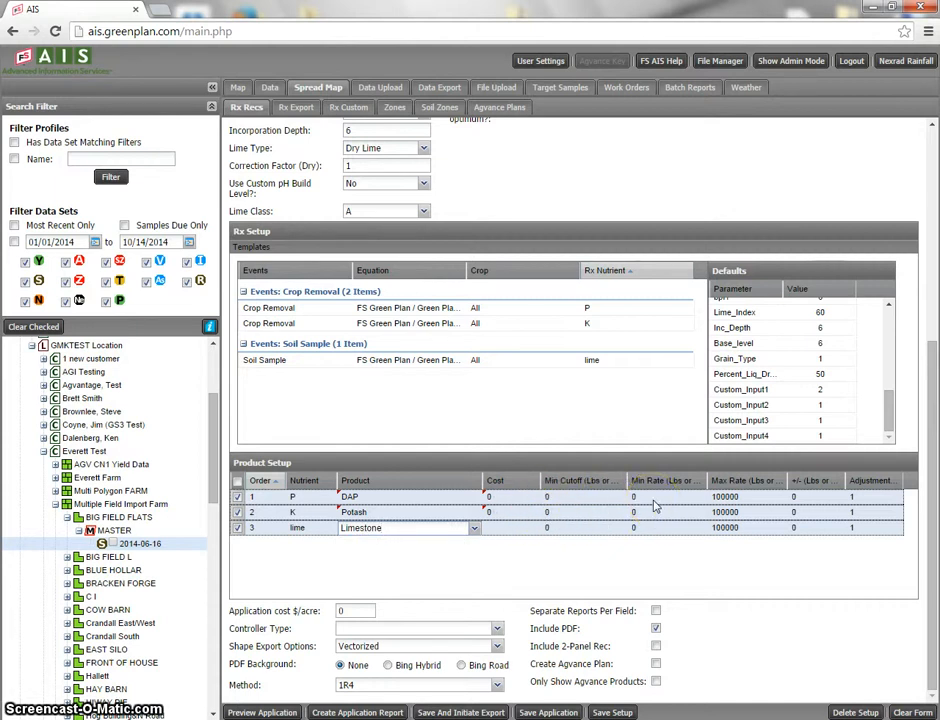
{"action": "left_click", "coordinate": [854, 494]}
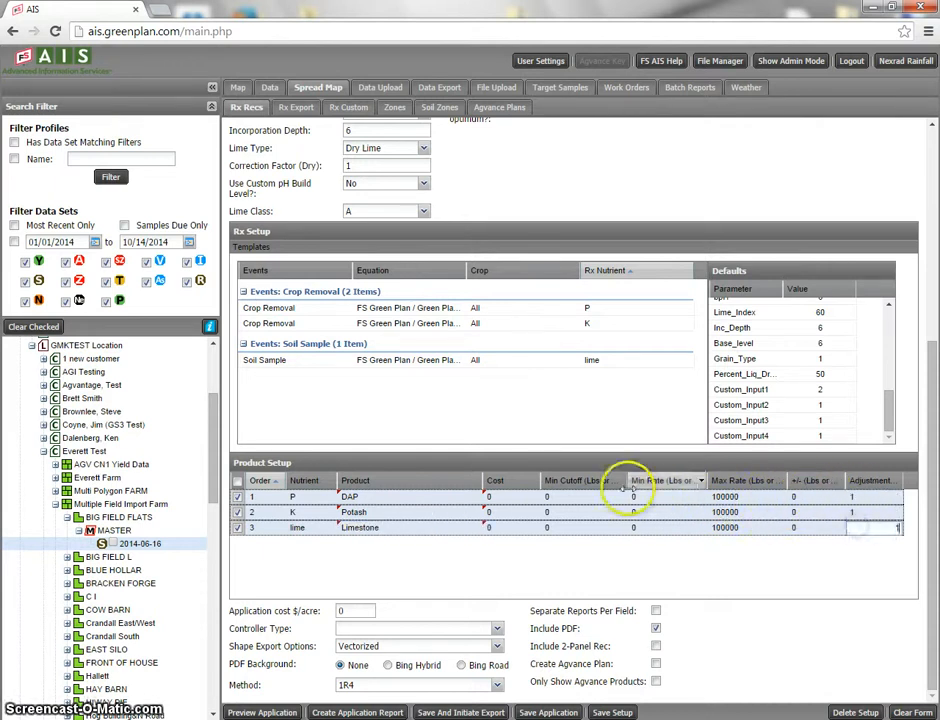
{"action": "left_click", "coordinate": [590, 513]}
{"action": "left_click", "coordinate": [570, 526]}
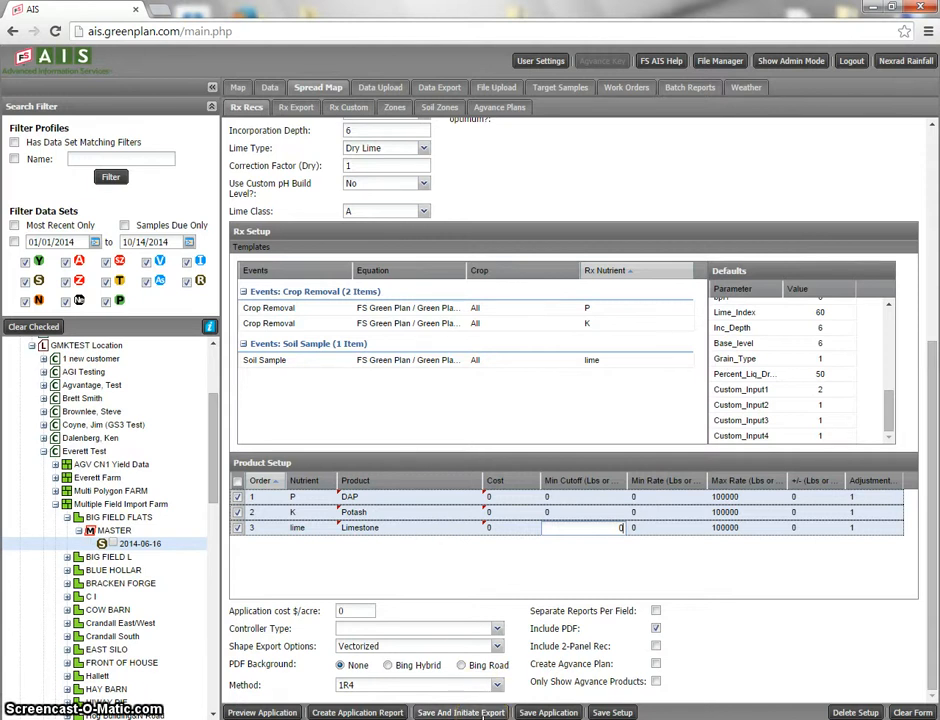
Set the method to Normalized Nearest Neighbor and preview the Limestone, Potash and DAP application maps.
{"action": "left_click", "coordinate": [445, 684]}
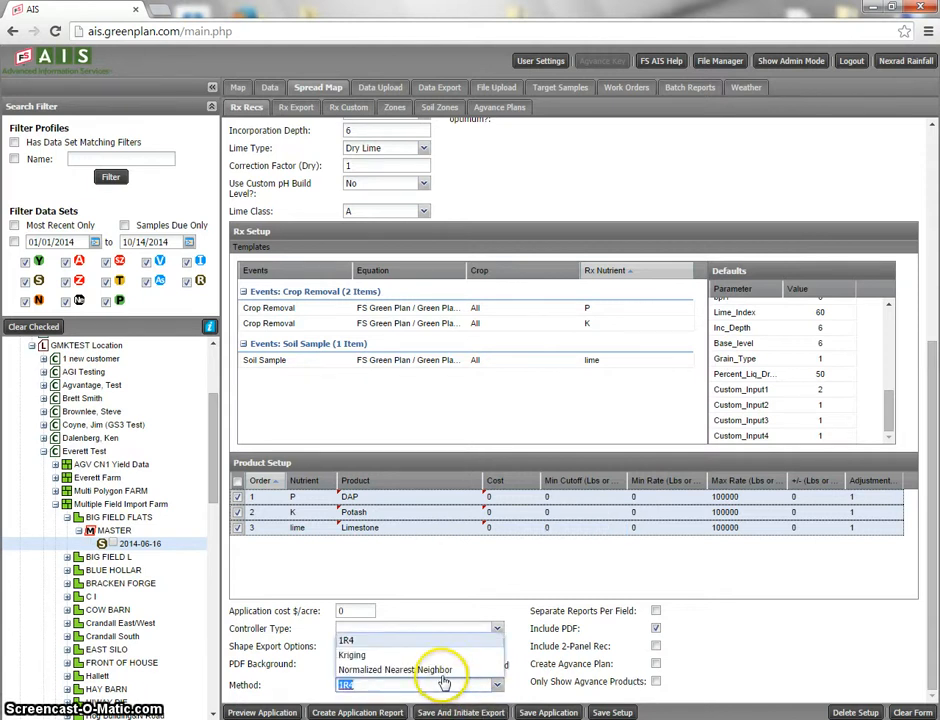
{"action": "left_click", "coordinate": [443, 670]}
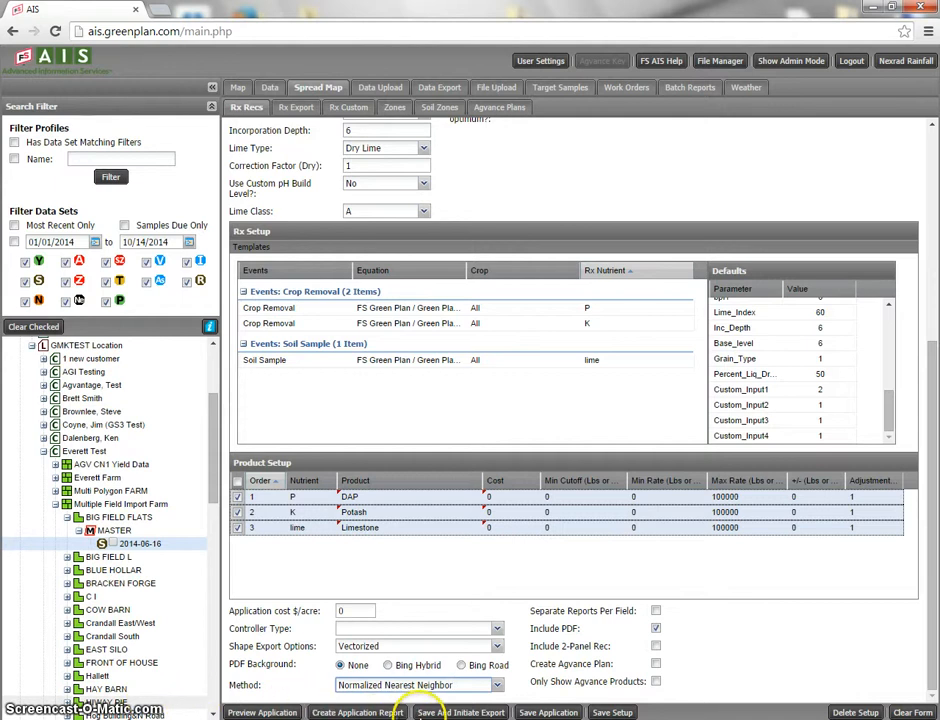
{"action": "left_click", "coordinate": [264, 712]}
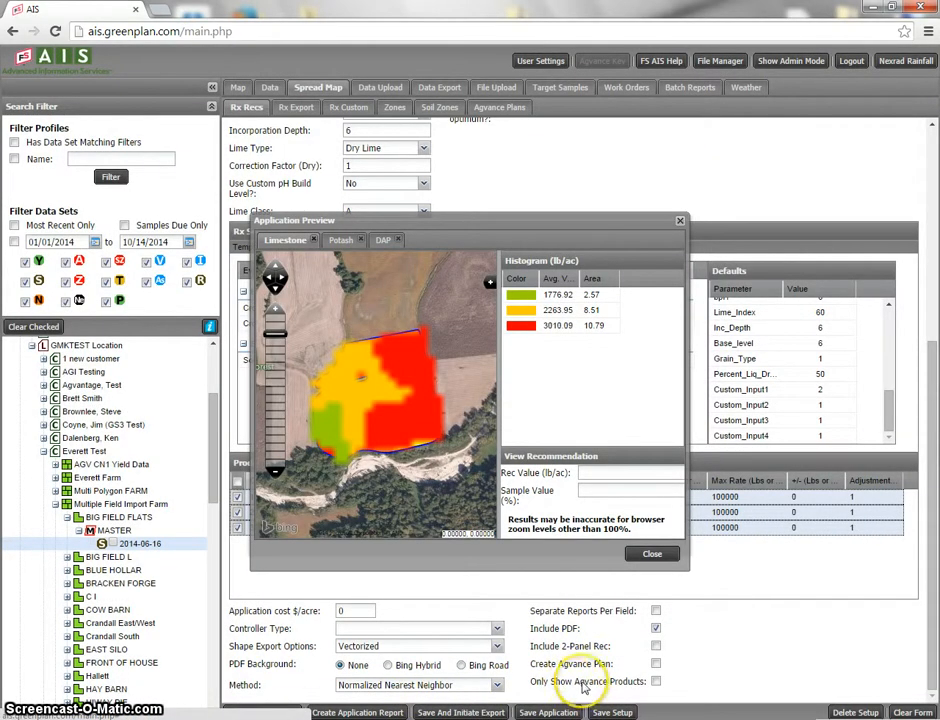
{"action": "left_click", "coordinate": [340, 241]}
{"action": "left_click", "coordinate": [384, 240]}
{"action": "left_click", "coordinate": [652, 553]}
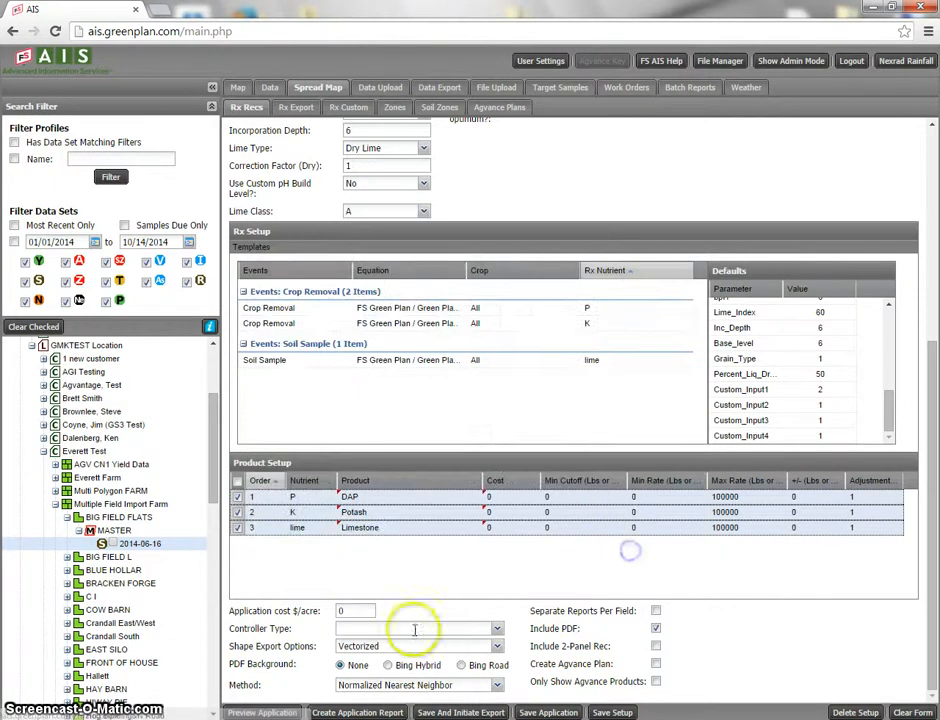
Create the application report, look through its PDF and return to the recommendation setup.
{"action": "left_click", "coordinate": [355, 712]}
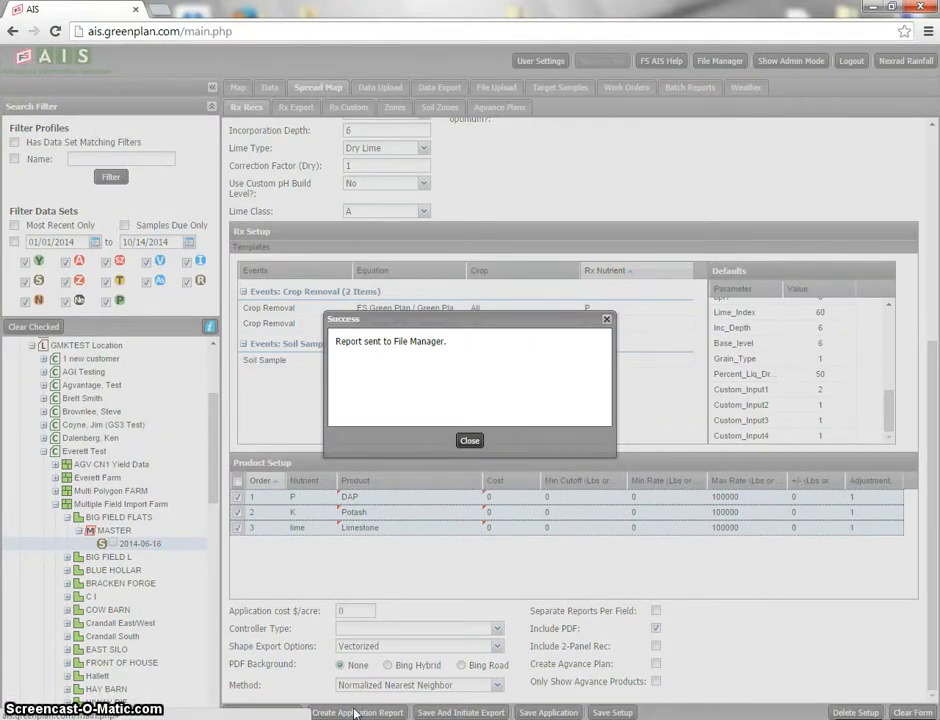
{"action": "left_click", "coordinate": [469, 440]}
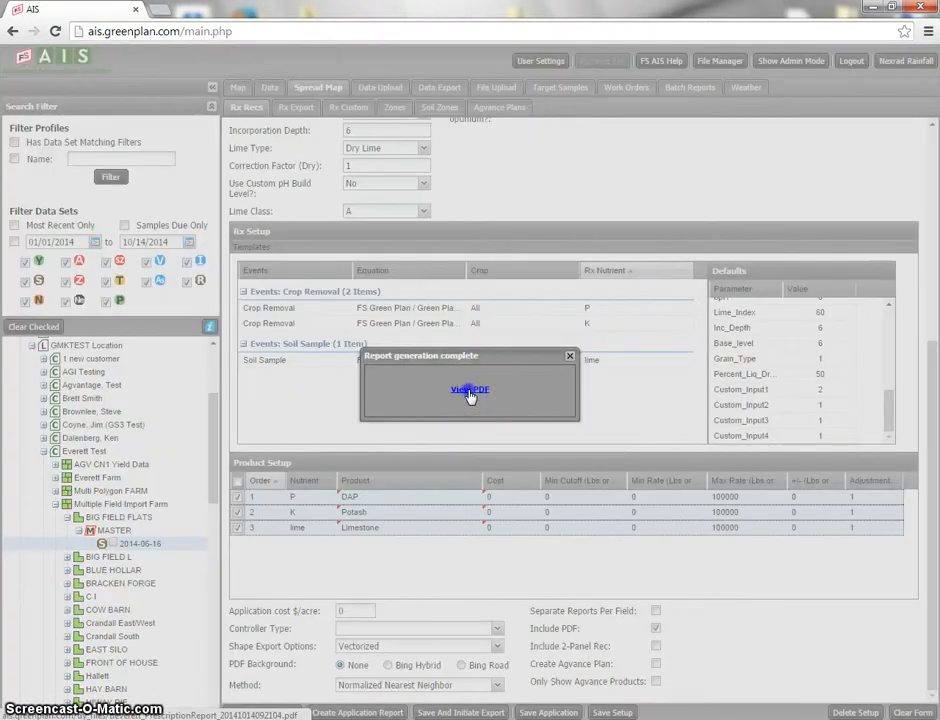
{"action": "left_click", "coordinate": [470, 390]}
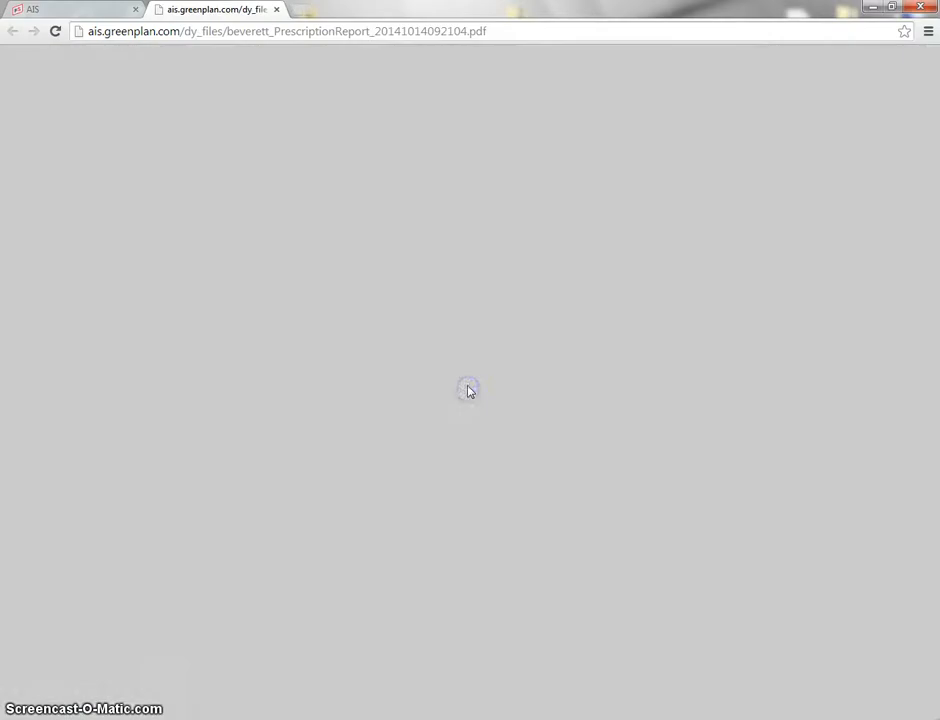
{"action": "scroll", "coordinate": [438, 371], "scroll_direction": "down", "scroll_amount": 1}
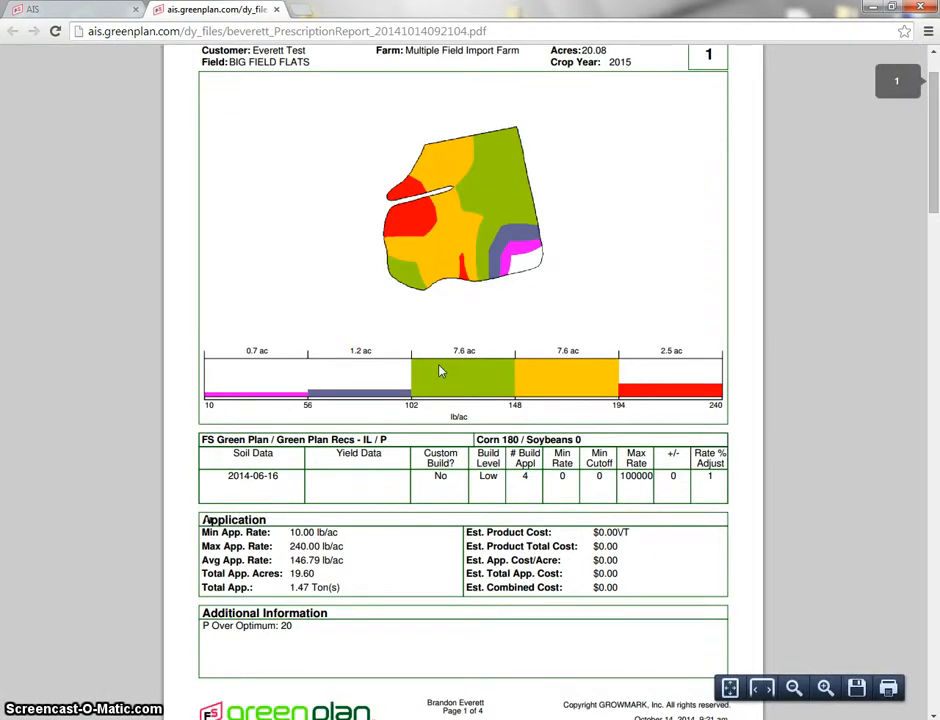
{"action": "scroll", "coordinate": [439, 369], "scroll_direction": "down", "scroll_amount": 2}
{"action": "scroll", "coordinate": [439, 369], "scroll_direction": "down", "scroll_amount": 1}
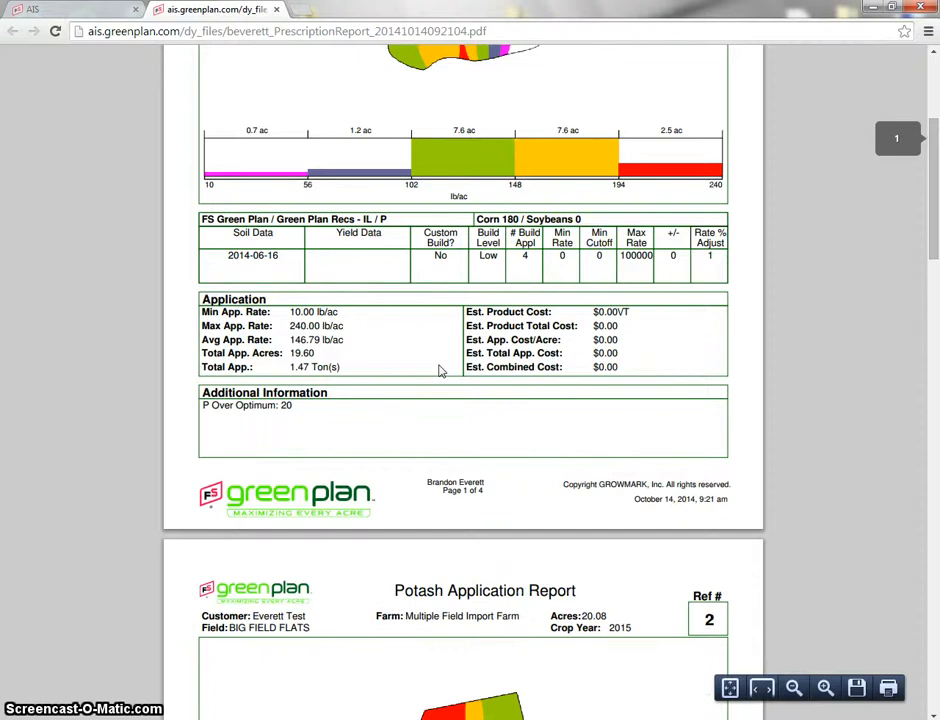
{"action": "scroll", "coordinate": [440, 371], "scroll_direction": "down", "scroll_amount": 1}
{"action": "left_click", "coordinate": [45, 9]}
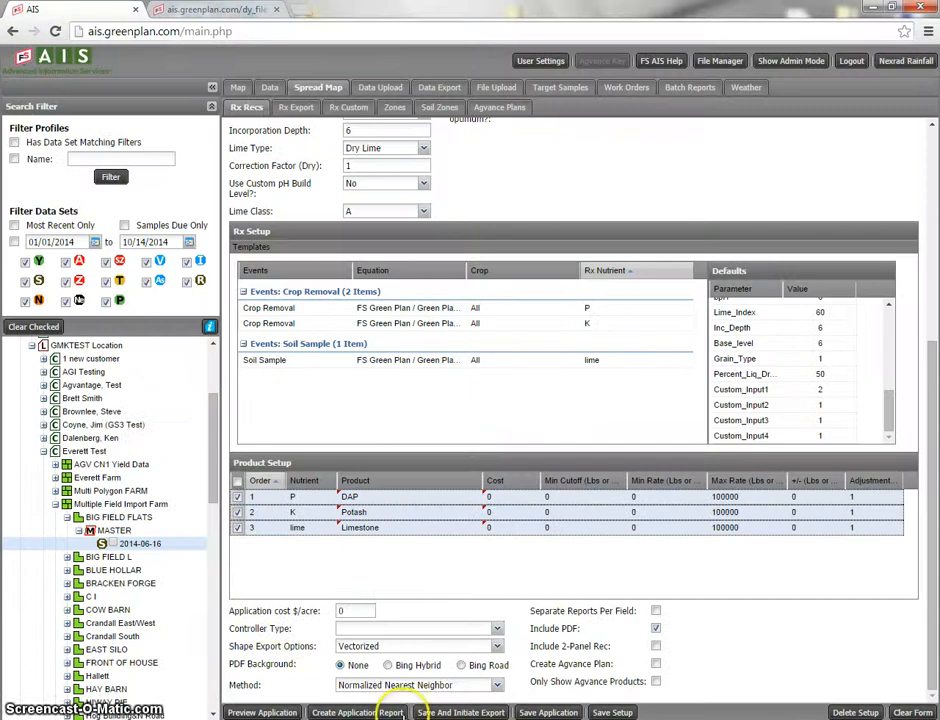
Save the application under the name 10-14-2014 Green Plan Recs - IL.
{"action": "left_click", "coordinate": [548, 713]}
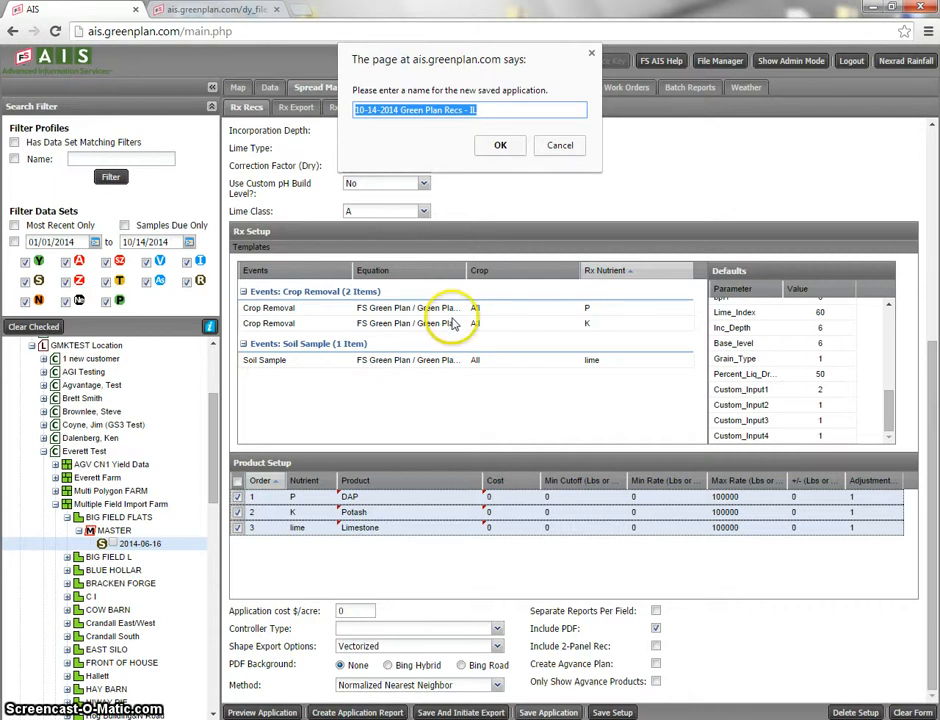
{"action": "left_click", "coordinate": [501, 146]}
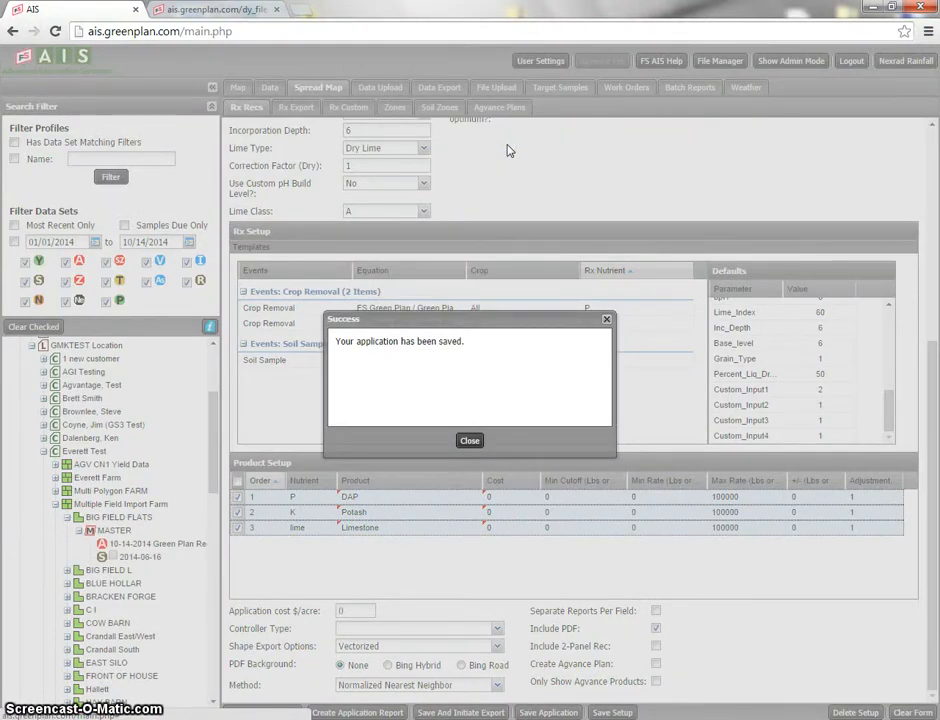
Load the saved 10-14-2014 Green Plan Recs application from the MASTER boundary of BIG FIELD FLATS for export.
{"action": "left_click", "coordinate": [469, 440]}
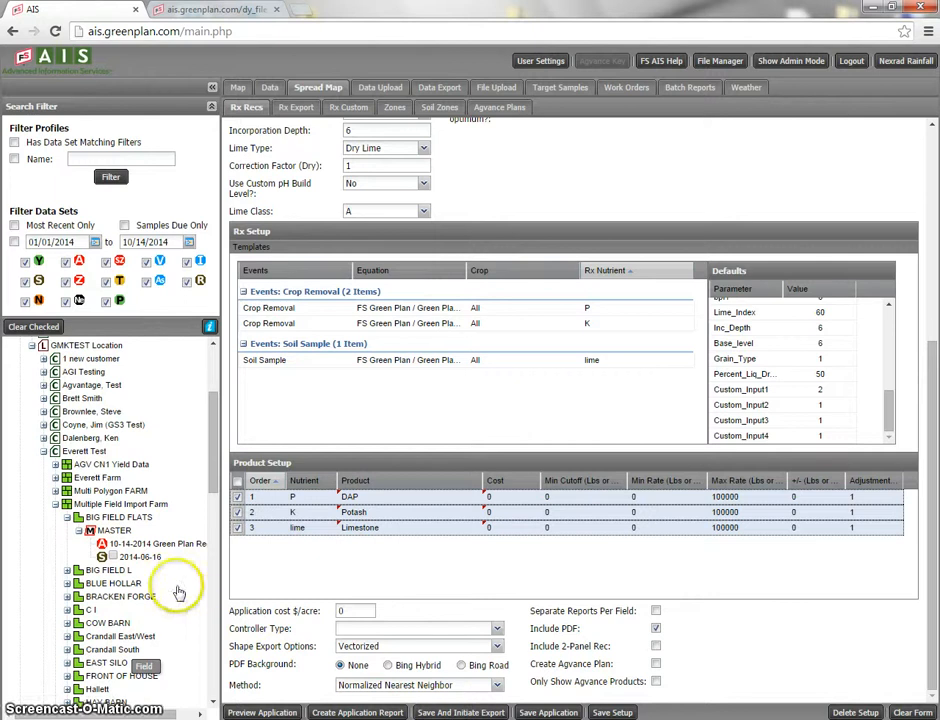
{"action": "right_click", "coordinate": [123, 543]}
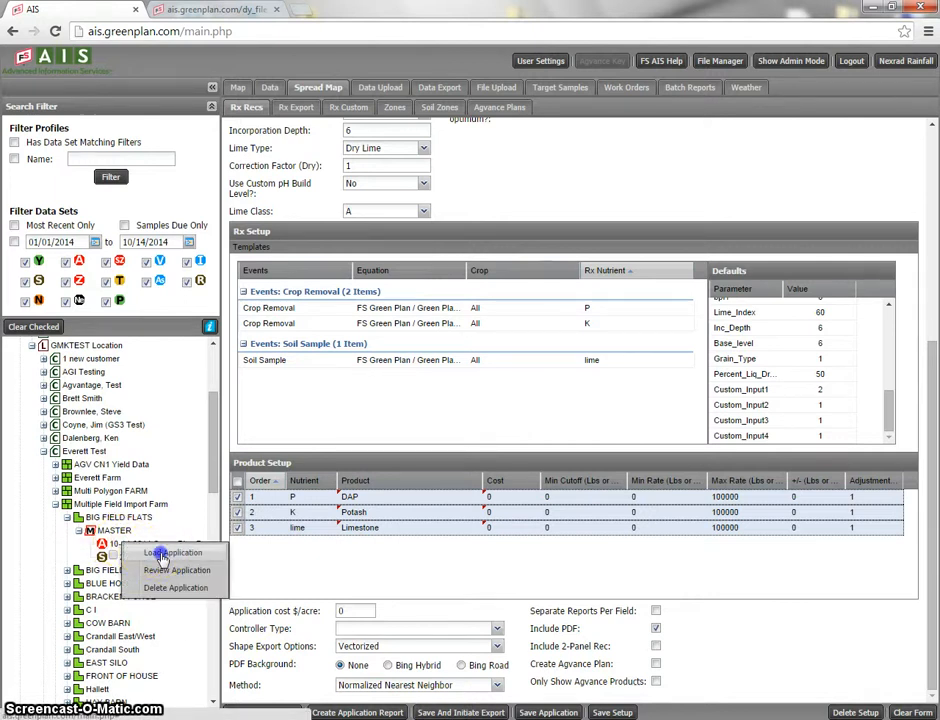
{"action": "left_click", "coordinate": [161, 556]}
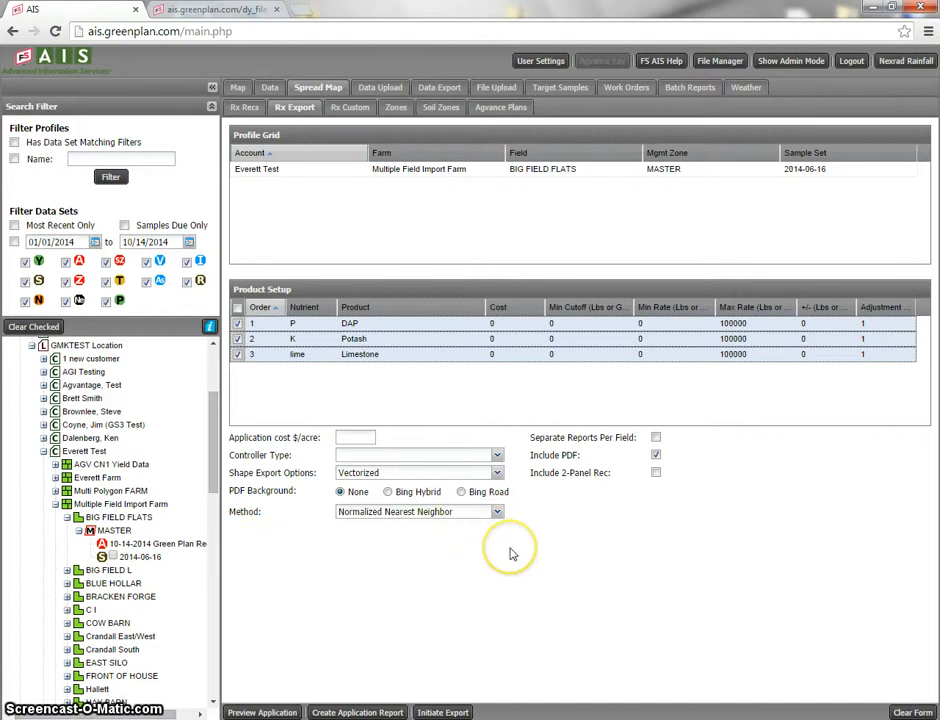
Set the export's controller type to AgLeader Integra 5.0 and its method to Normalized Nearest Neighbor.
{"action": "left_click", "coordinate": [495, 455]}
{"action": "left_click", "coordinate": [410, 529]}
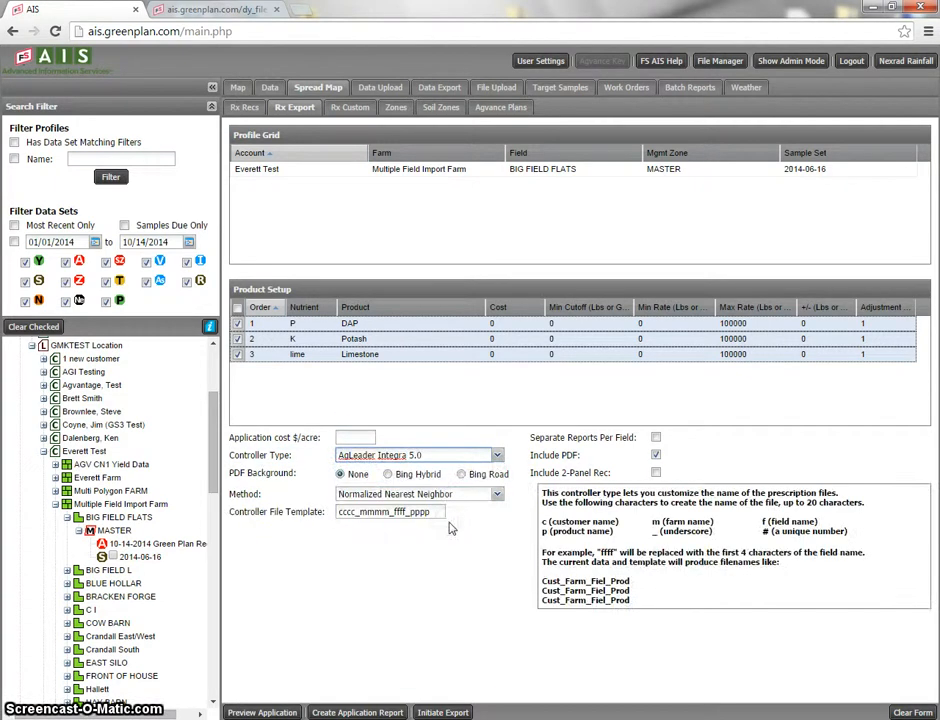
{"action": "left_click", "coordinate": [496, 495]}
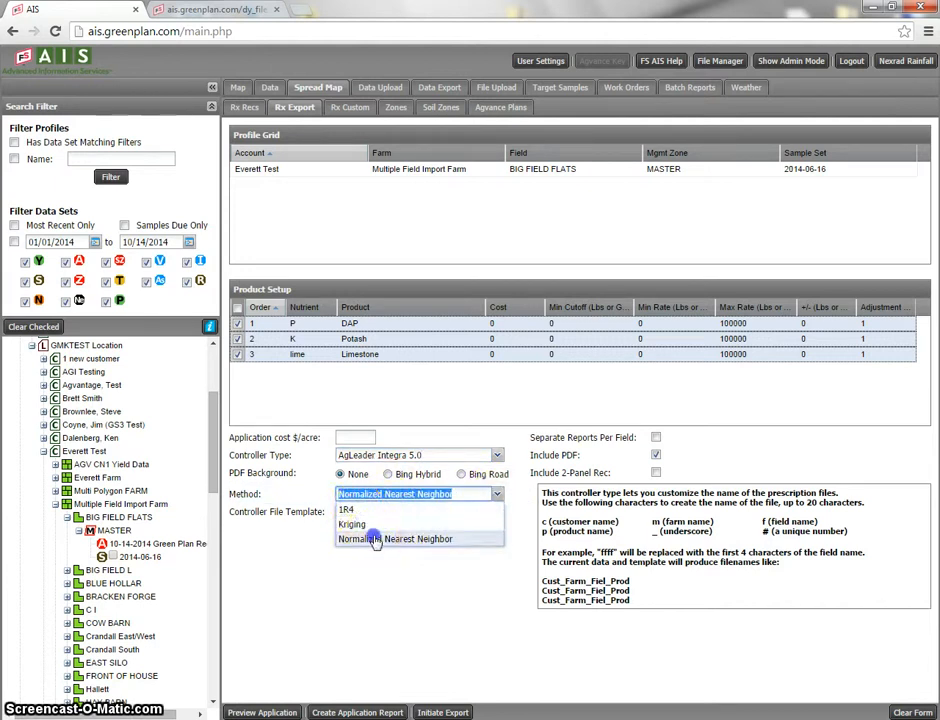
{"action": "left_click", "coordinate": [373, 540]}
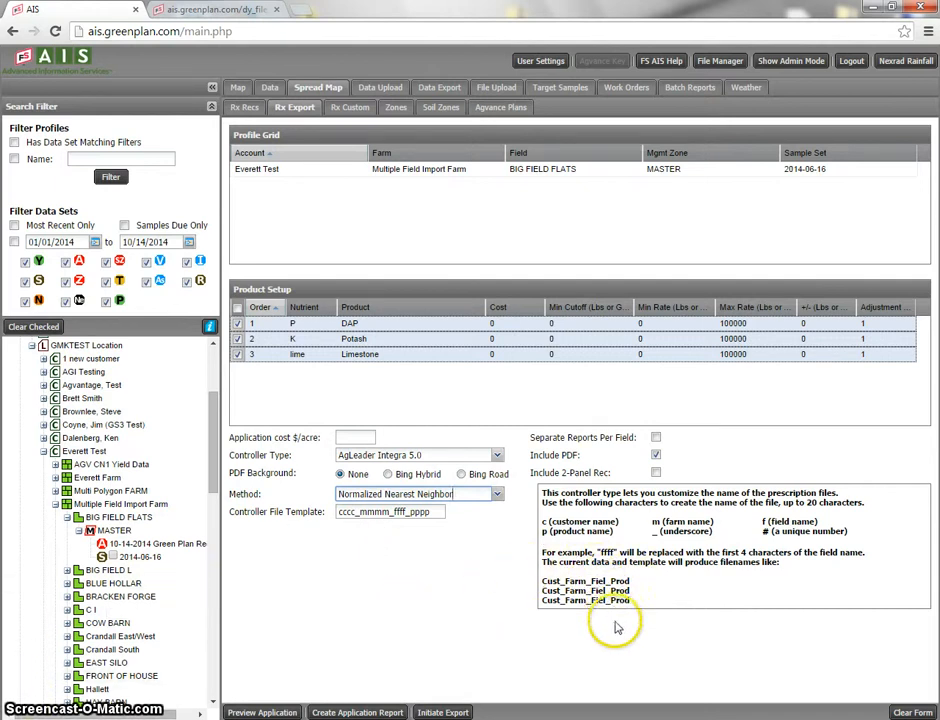
Initiate the export of the controller file and PDF, accepting the per-acre fee reminder.
{"action": "left_click", "coordinate": [458, 713]}
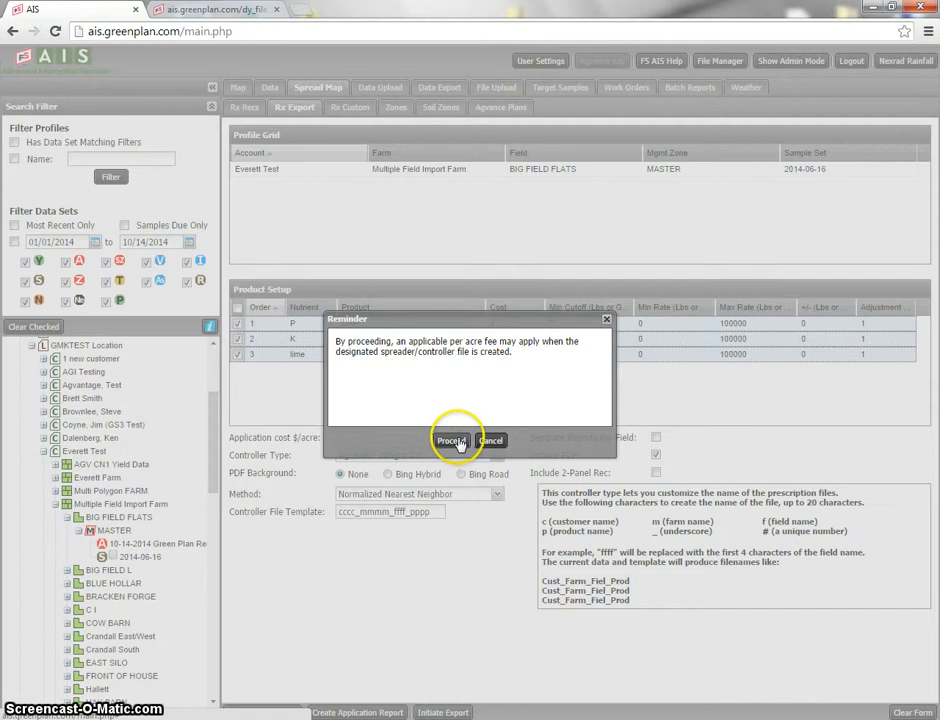
{"action": "left_click", "coordinate": [458, 443]}
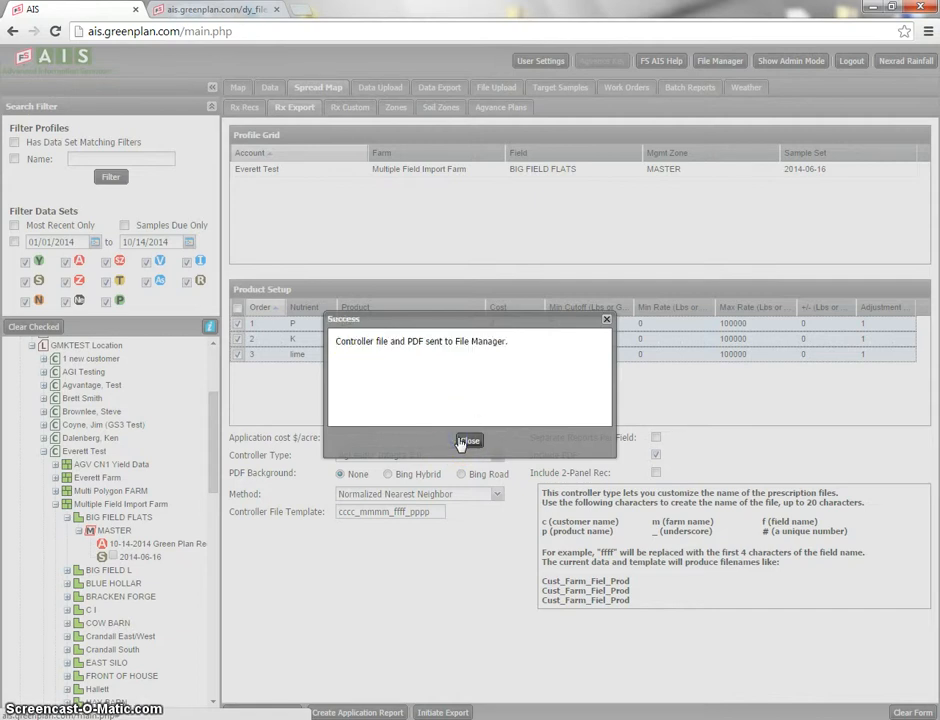
{"action": "left_click", "coordinate": [466, 442]}
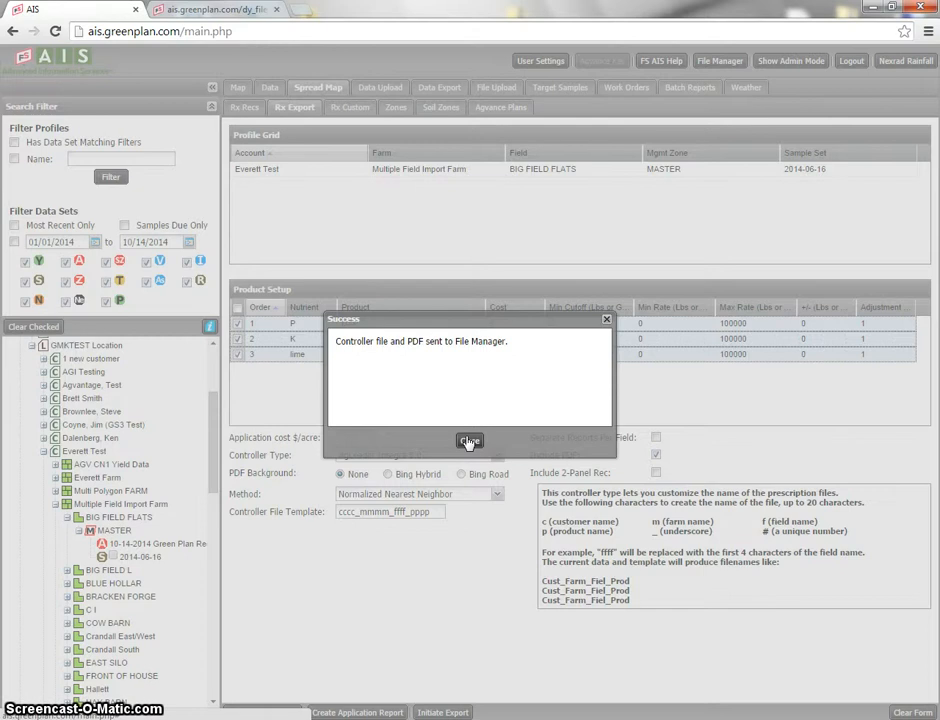
{"action": "left_click", "coordinate": [469, 441]}
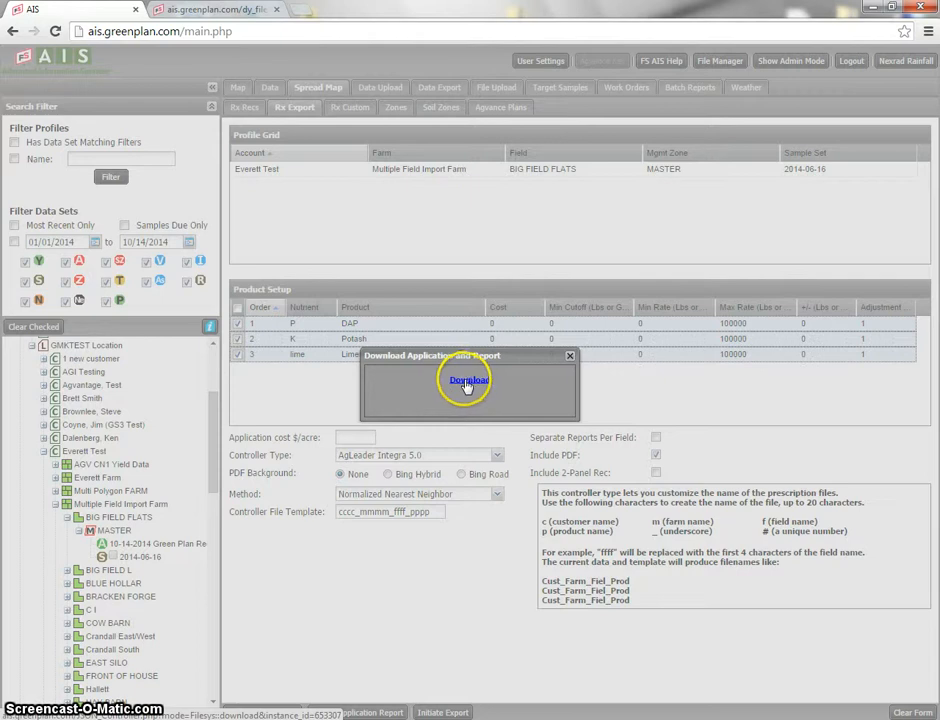
Download the application and report archive, open it to check its contents, and put its window away.
{"action": "left_click", "coordinate": [470, 383]}
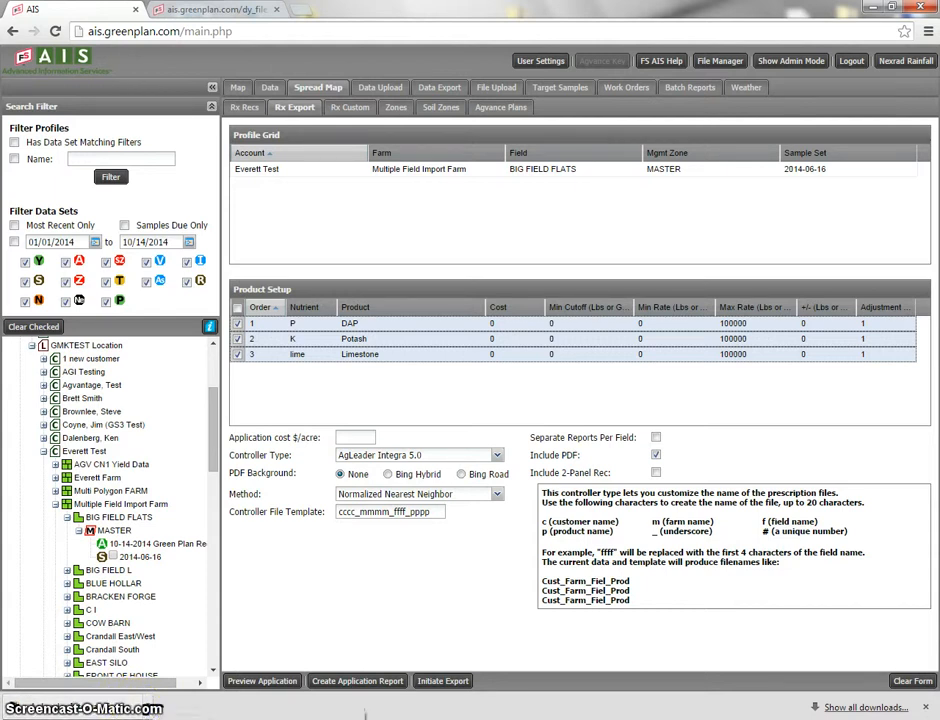
{"action": "left_click", "coordinate": [127, 710]}
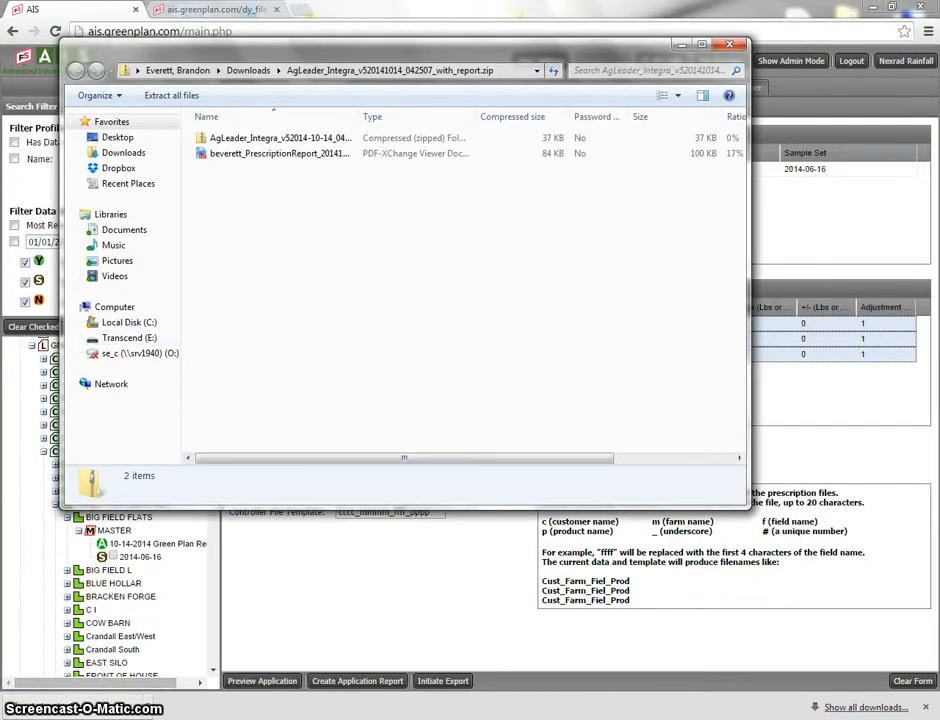
{"action": "left_click", "coordinate": [681, 44]}
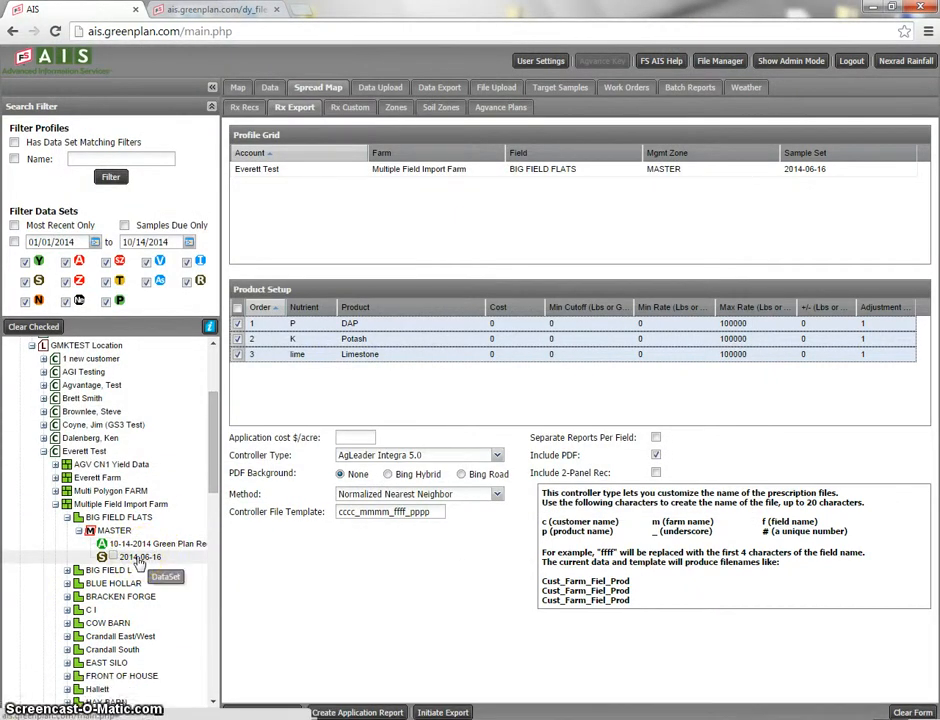
{"action": "left_click", "coordinate": [132, 557]}
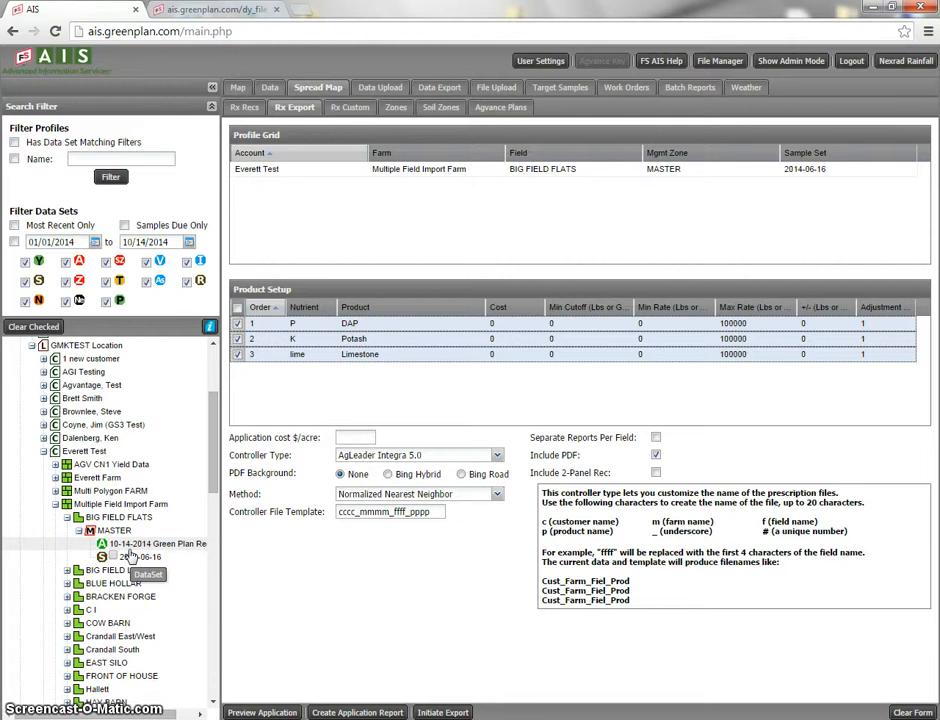
{"action": "left_click", "coordinate": [112, 558]}
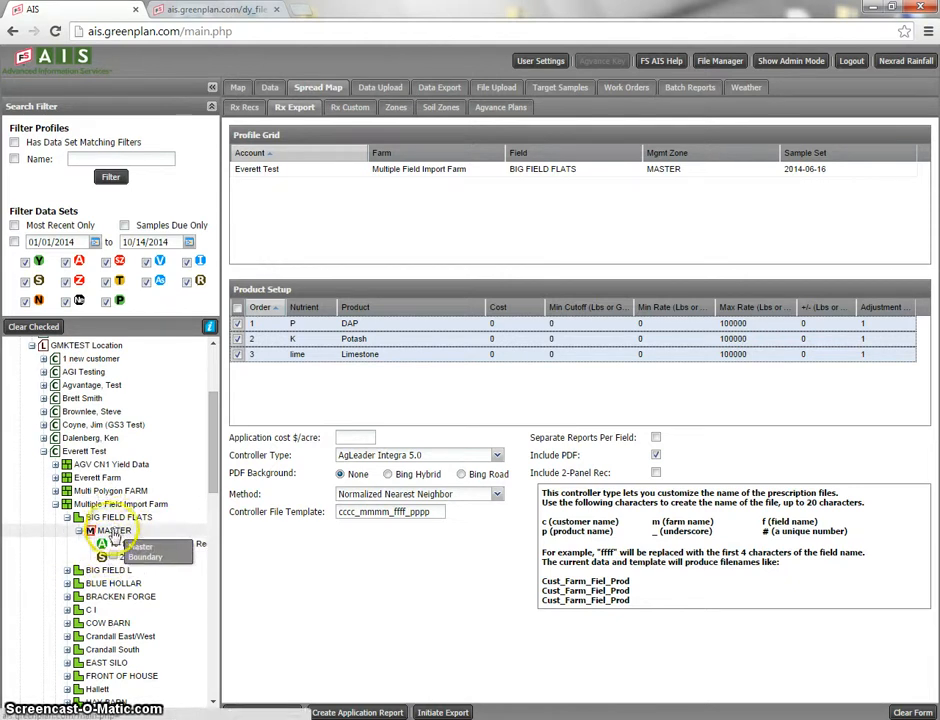